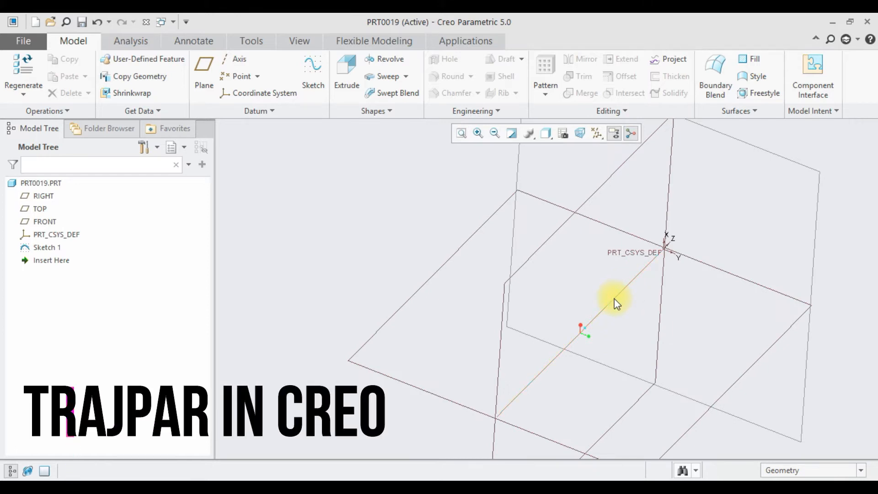
- Open Sketch 1 to check the straight trajectory line's dimension and close the sketch
left_click(626, 292)
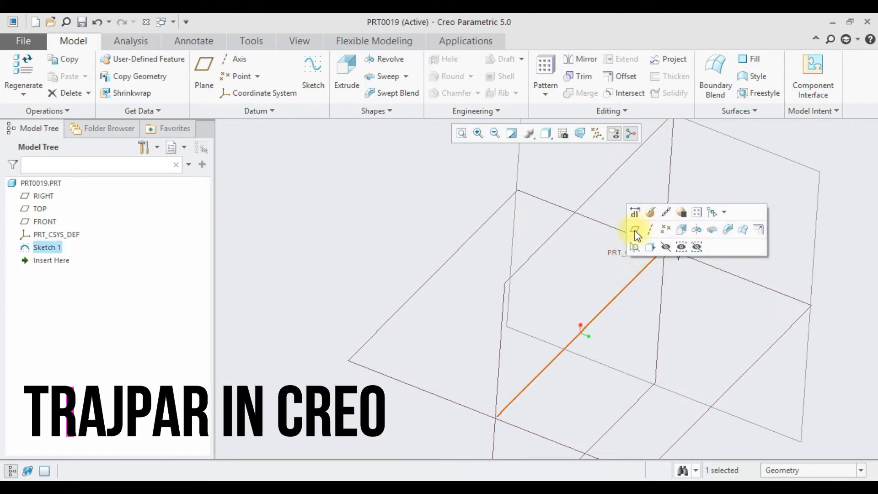
left_click(660, 210)
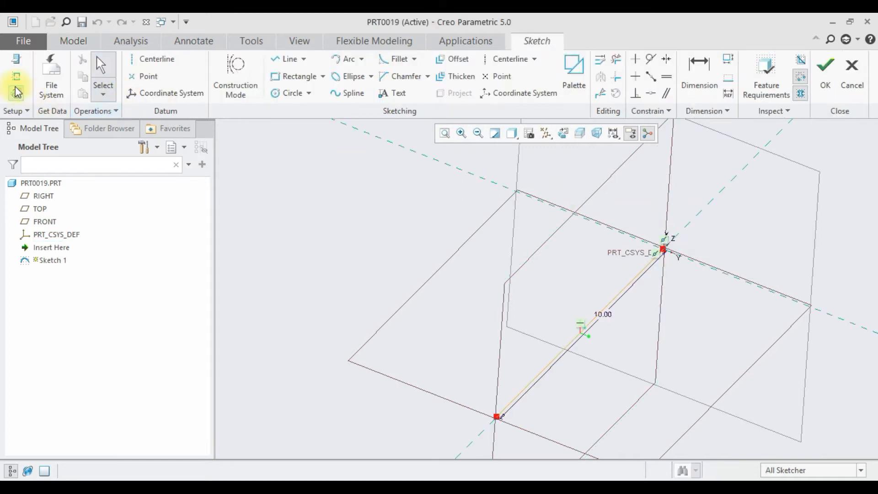
left_click(825, 68)
- Start a sweep along the sketched line and draw its section as a rectangle about 3.11 by 1.48 with one corner on the origin
left_click(381, 78)
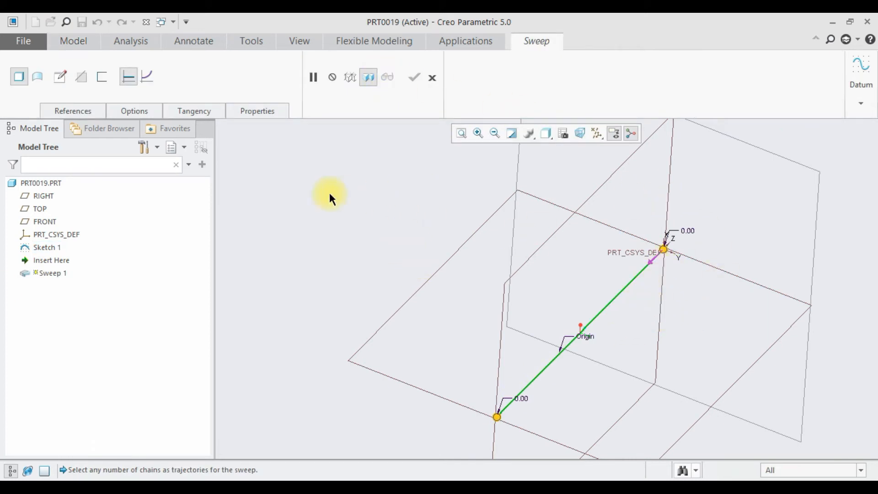
left_click(60, 77)
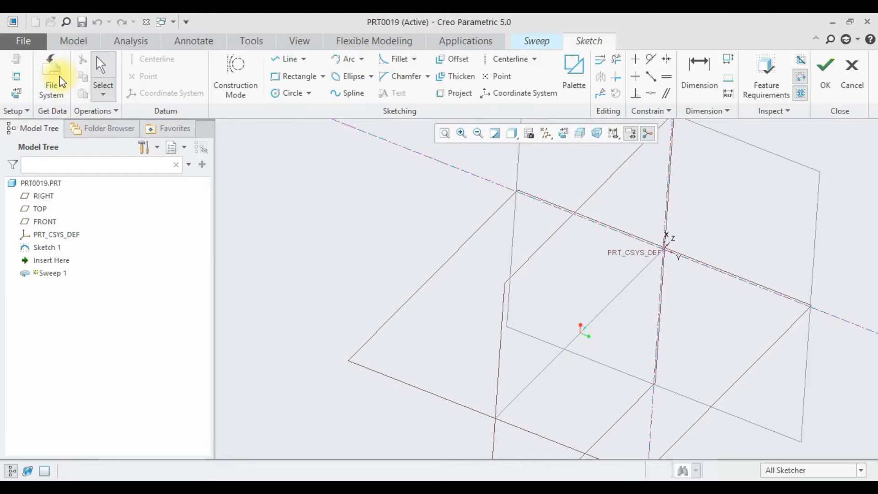
left_click(18, 93)
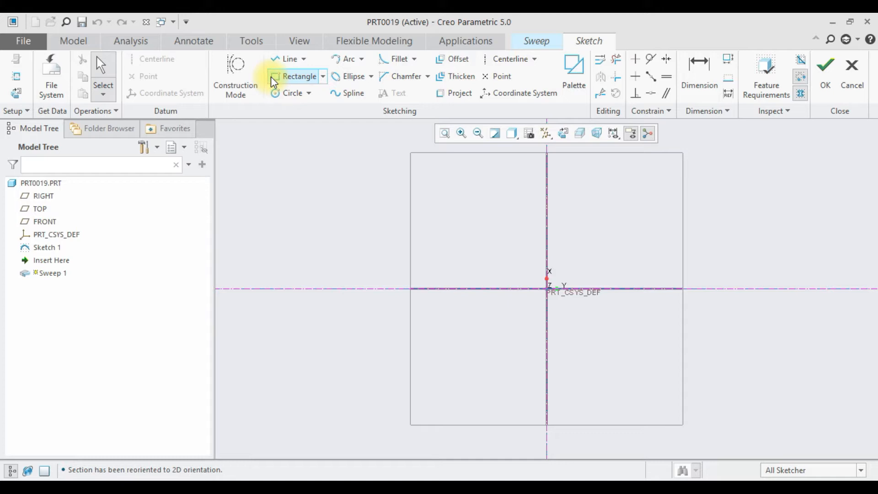
left_click(284, 77)
left_click(548, 289)
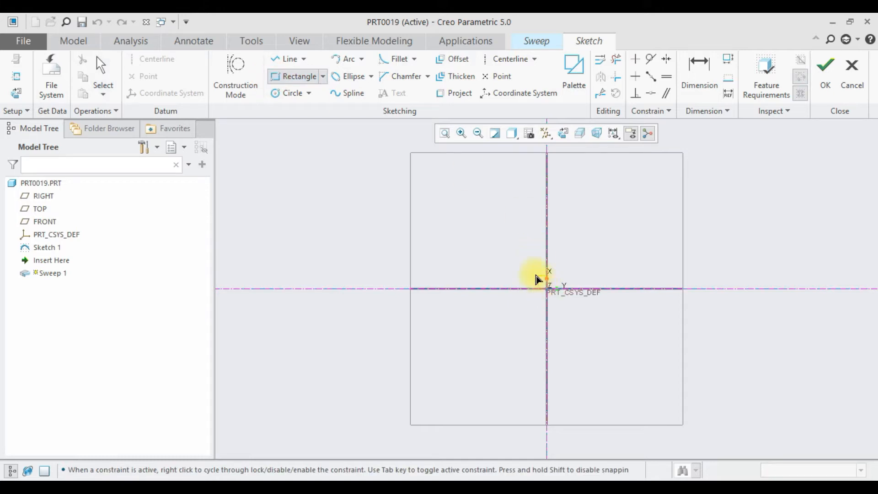
left_click(464, 251)
middle_click(500, 223)
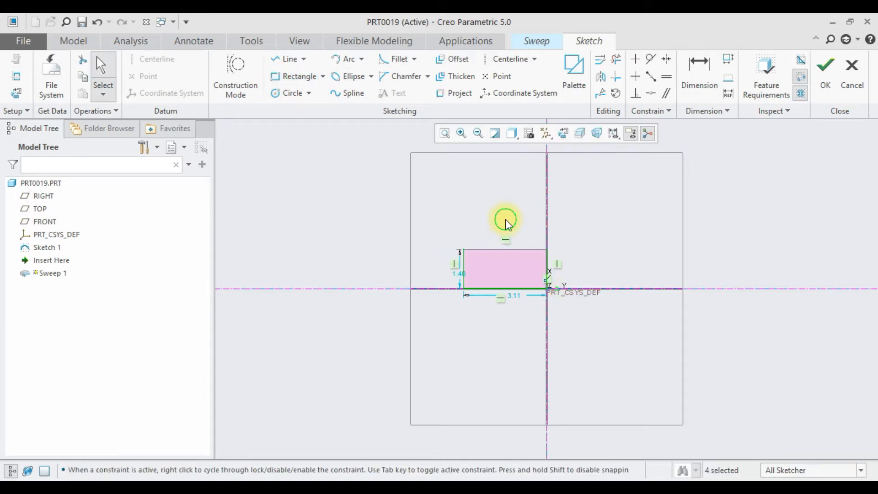
- Set the section rectangle's height to 1 and its width to 2
scroll(473, 276, "up", 1)
double_click(457, 273)
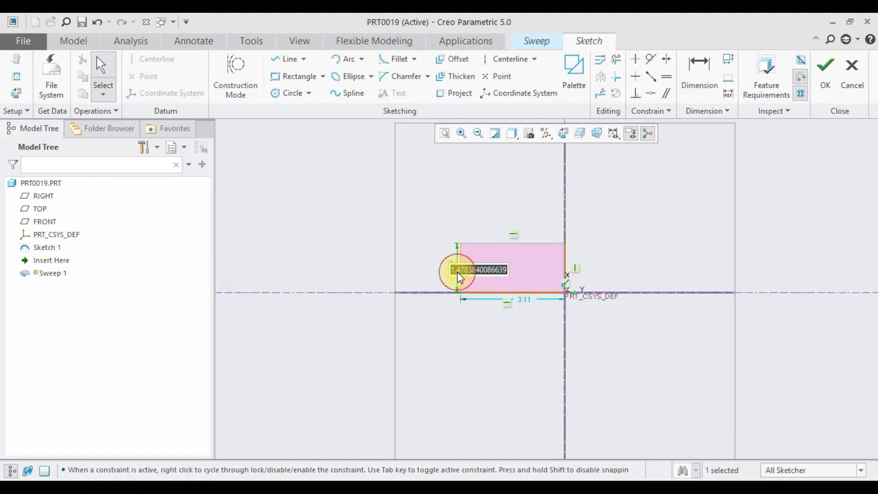
type("1")
key("Return")
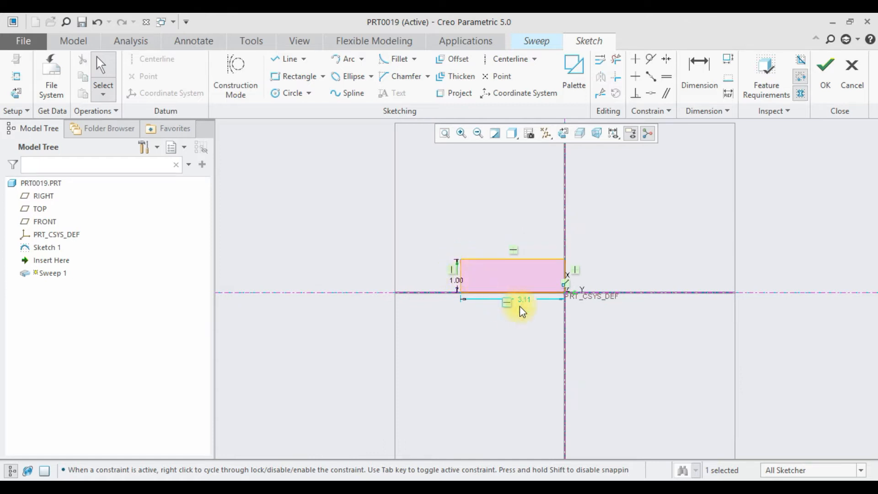
double_click(526, 298)
type("2")
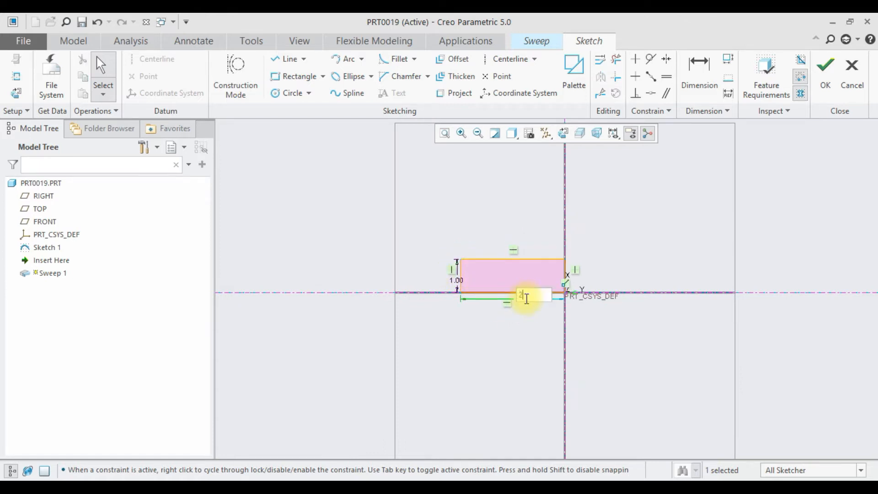
key("Return")
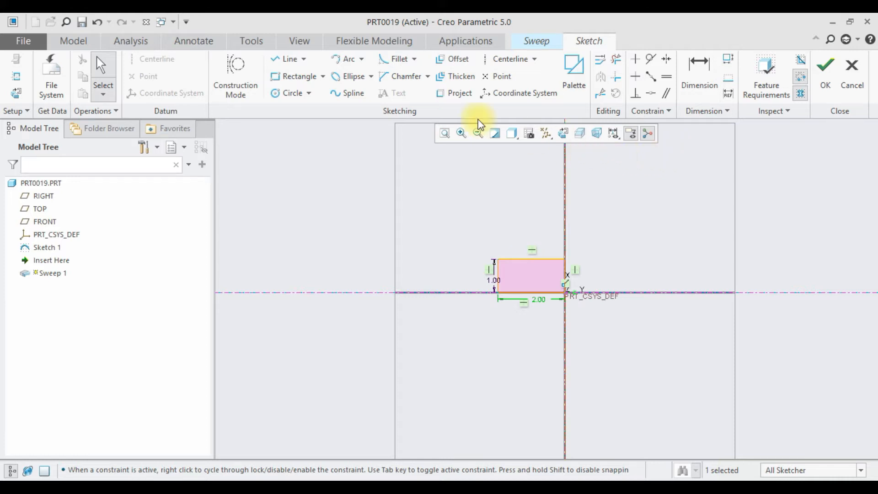
- Add the Relations command to the Quick Access Toolbar for part design, finding it with the filter "rel"
left_click(250, 42)
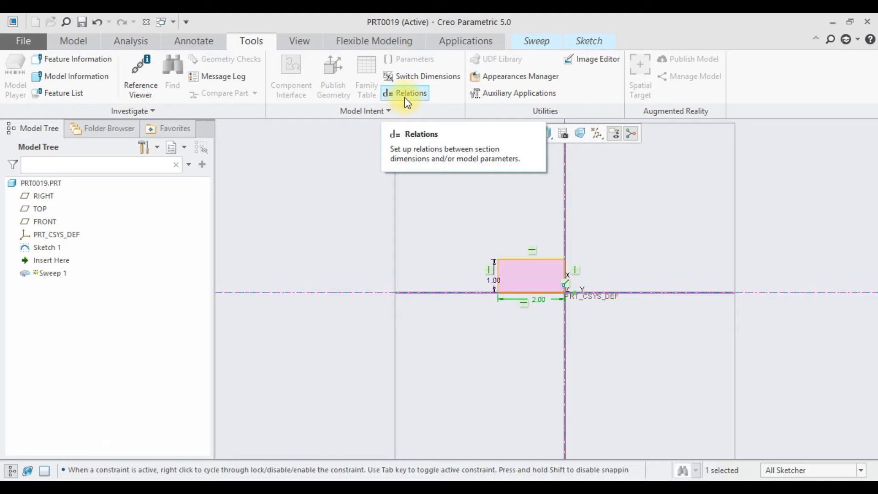
left_click(186, 23)
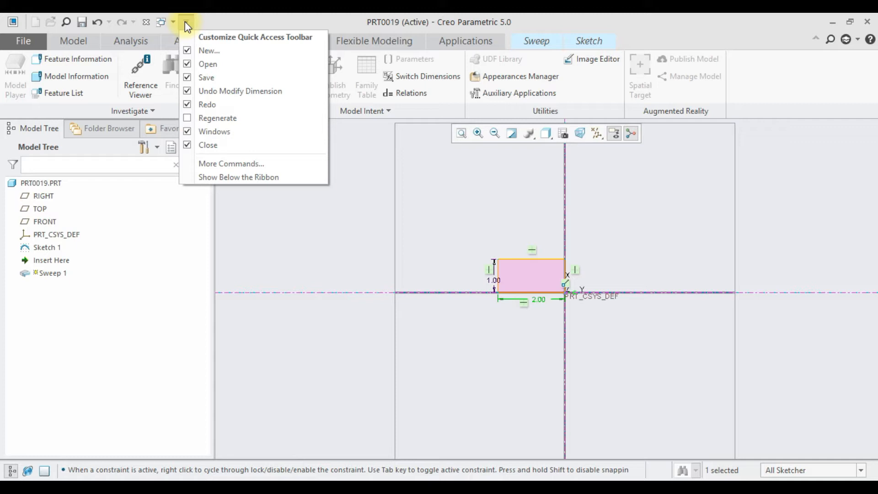
left_click(215, 161)
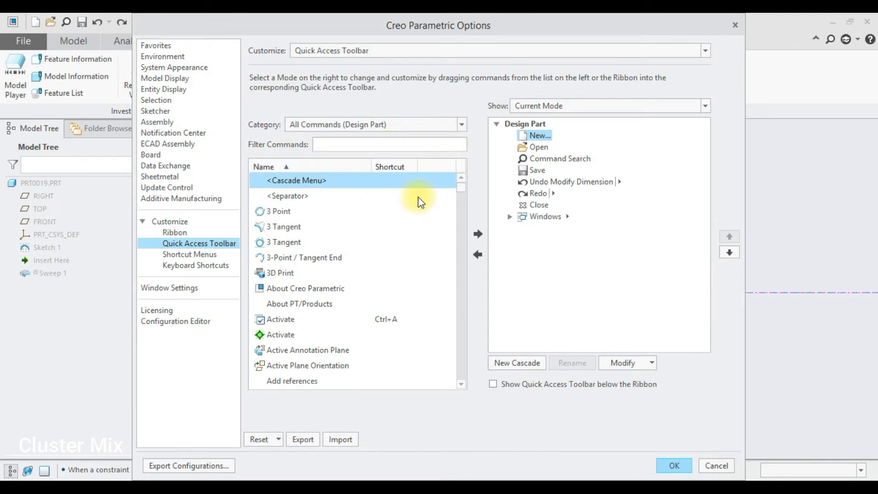
left_click(331, 144)
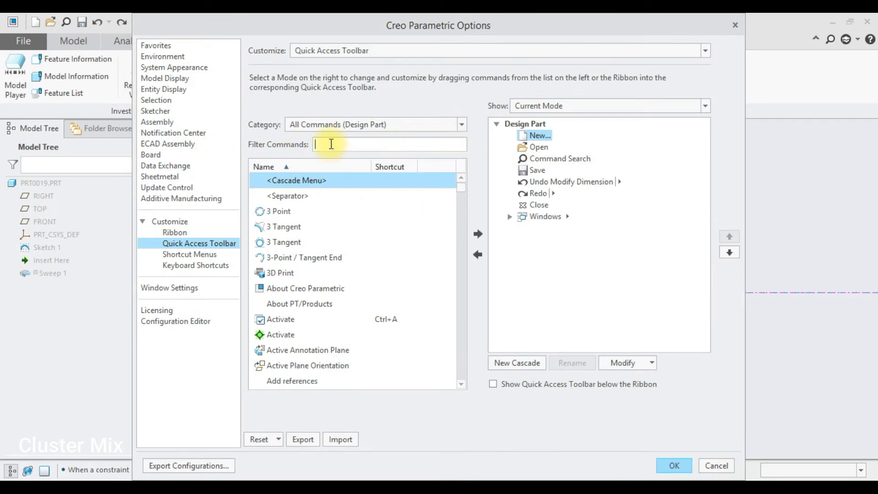
type("rel")
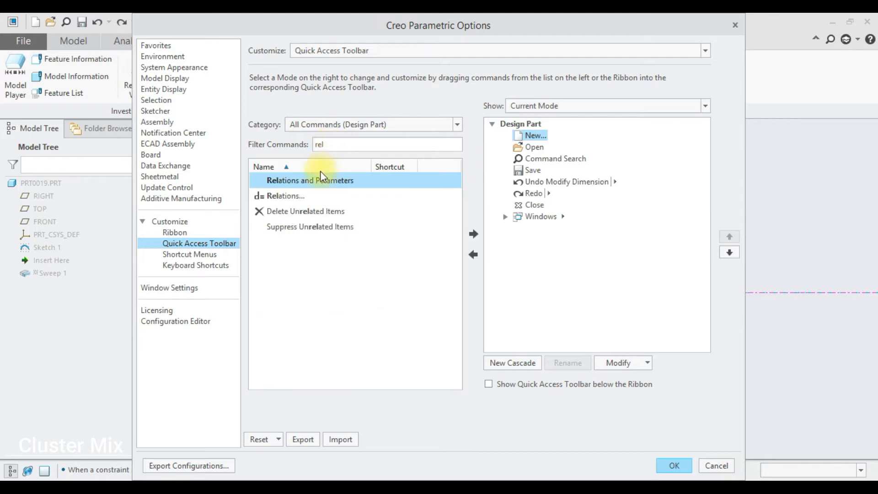
left_click(293, 196)
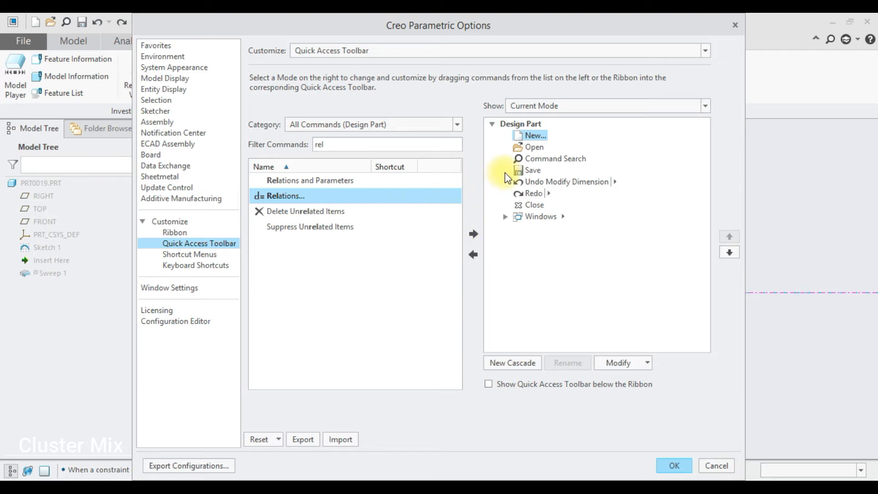
left_click(472, 233)
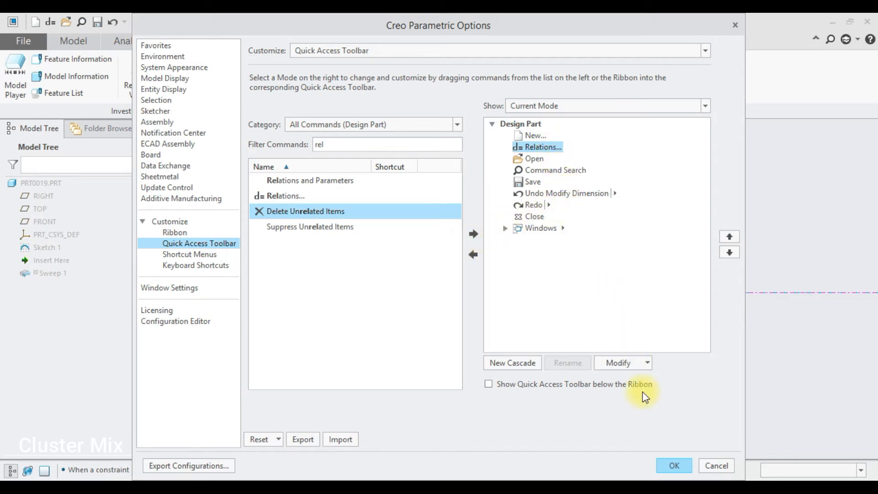
left_click(670, 460)
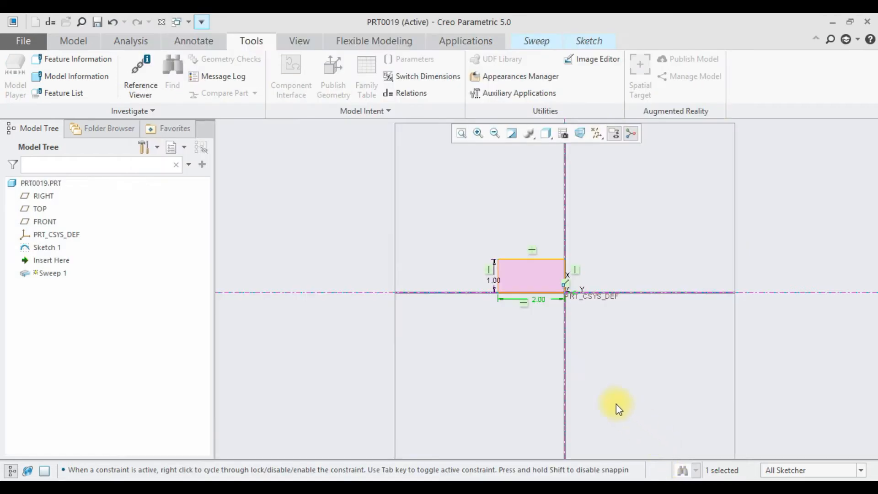
- Open the section's relations editor clear of the sketch and insert the rectangle's height dimension sd3
left_click(54, 26)
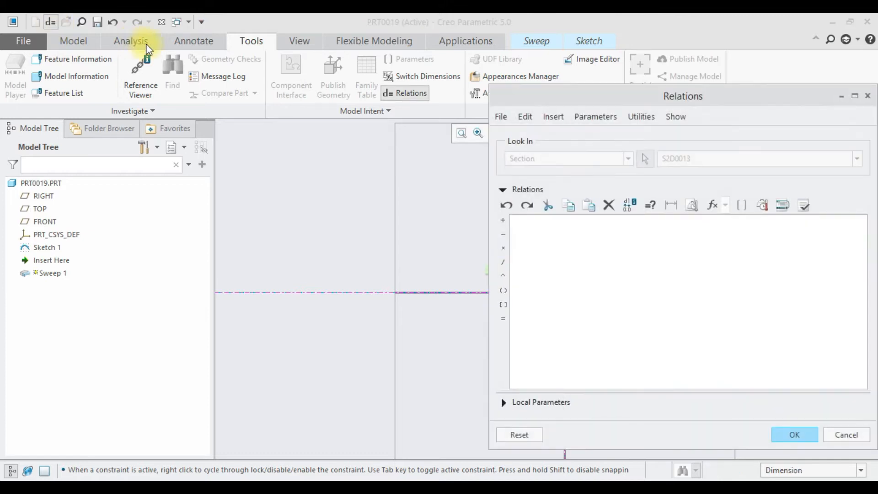
mouse_move(641, 100)
left_mouse_down()
mouse_move(260, 75)
mouse_move(170, 80)
mouse_move(197, 79)
left_mouse_up()
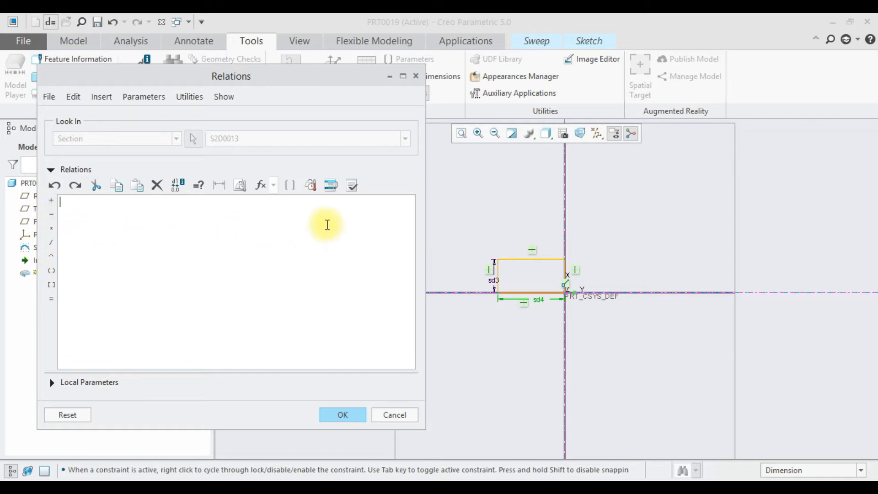
left_click(73, 210)
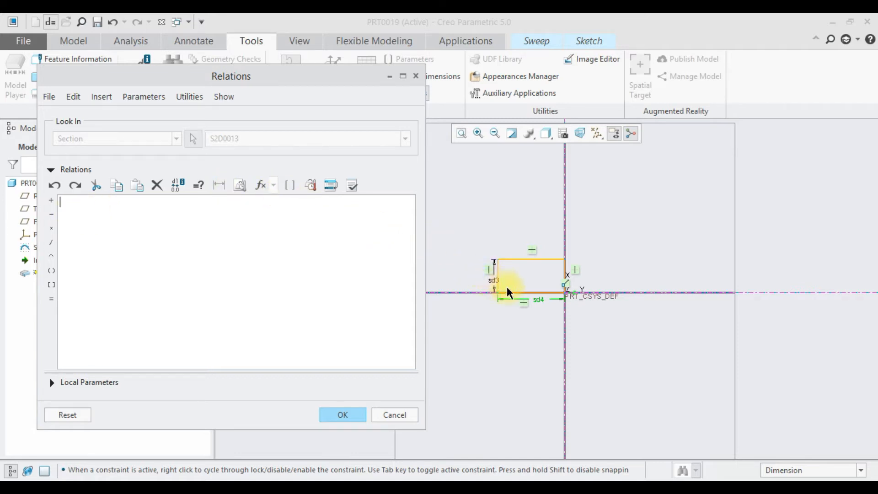
left_click(540, 298)
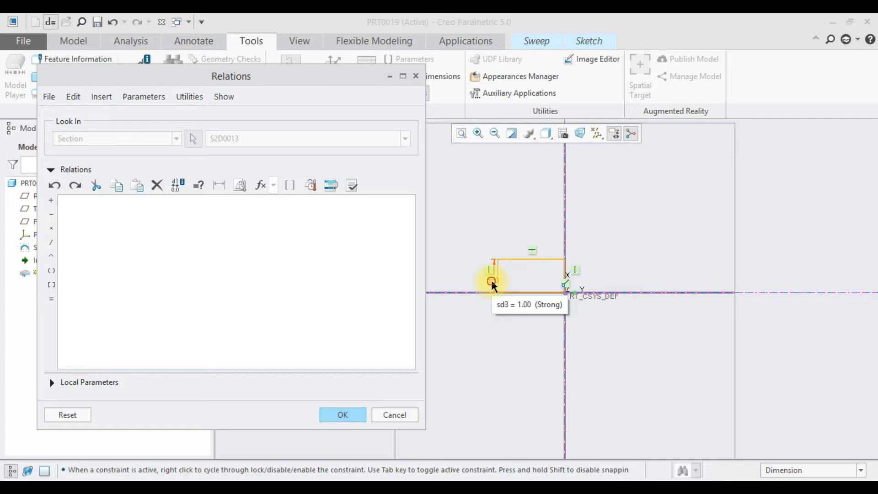
left_click(491, 280)
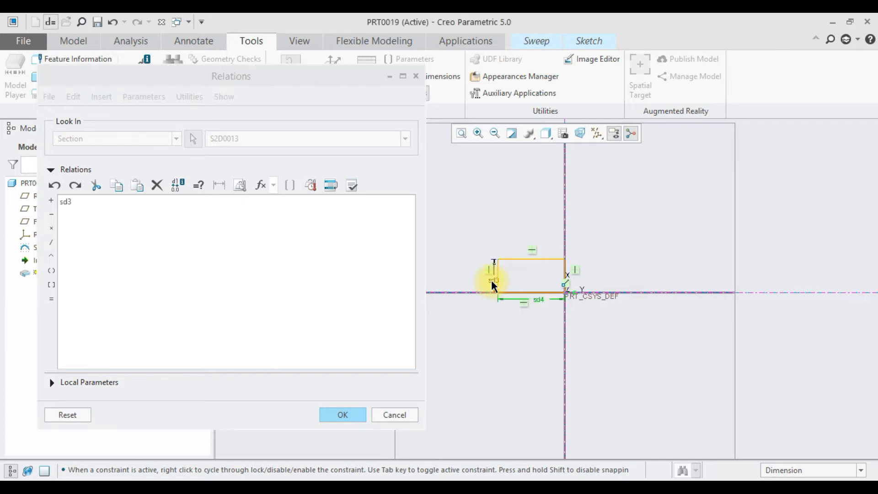
- Complete the section relation as sd3=1+trajpar*2 and accept it
left_click(79, 201)
type("=")
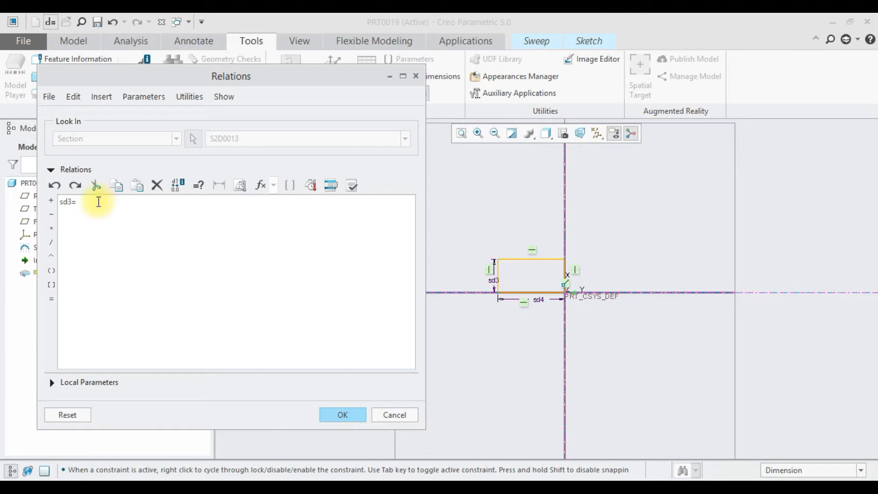
type("1")
left_click(52, 202)
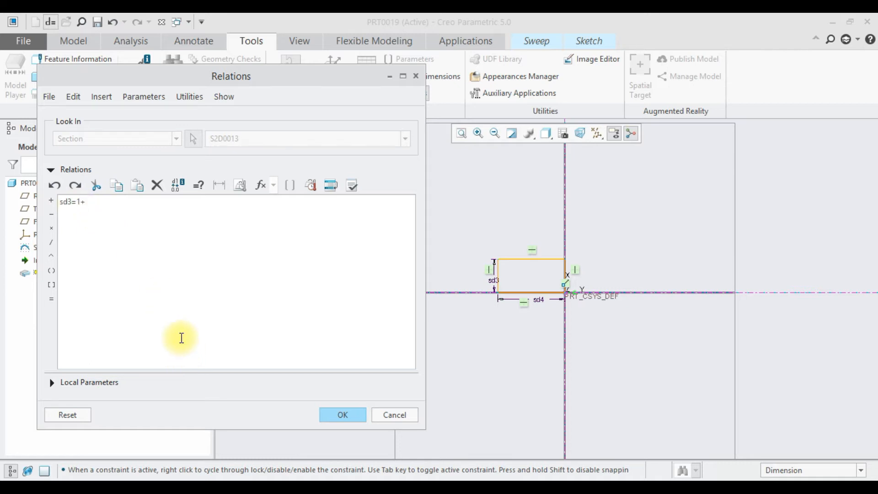
type("tra")
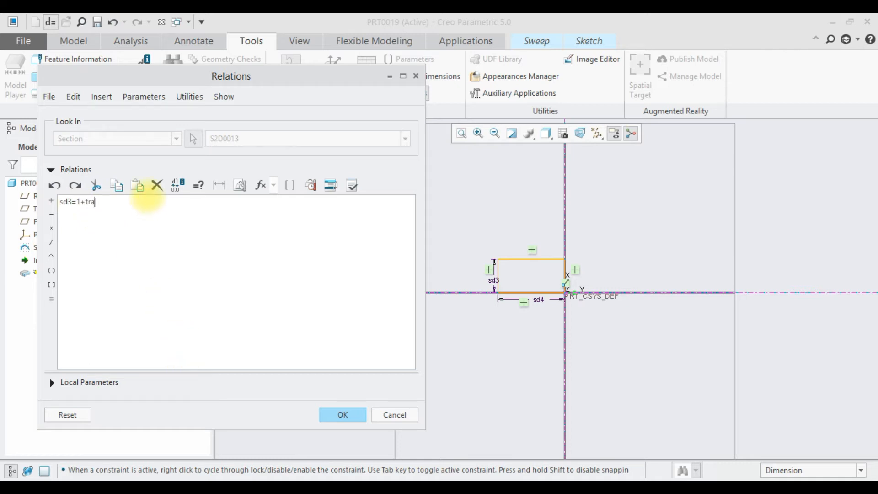
type("jpar")
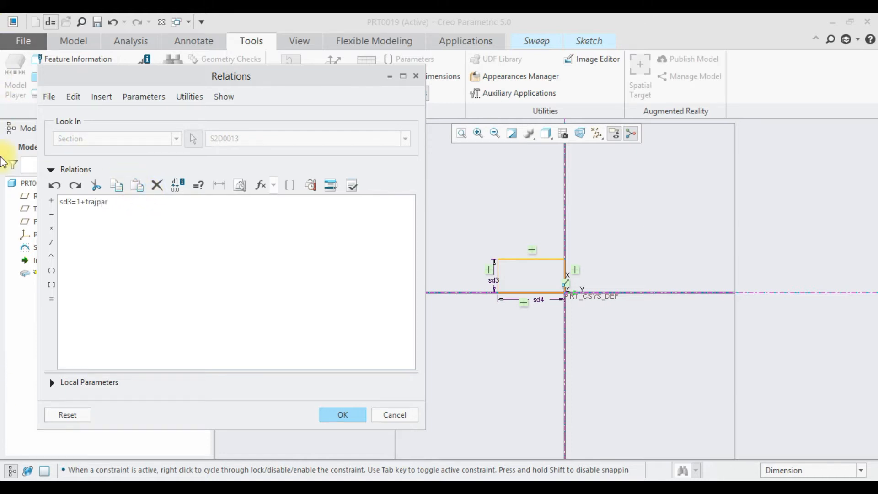
left_click(52, 230)
type("2")
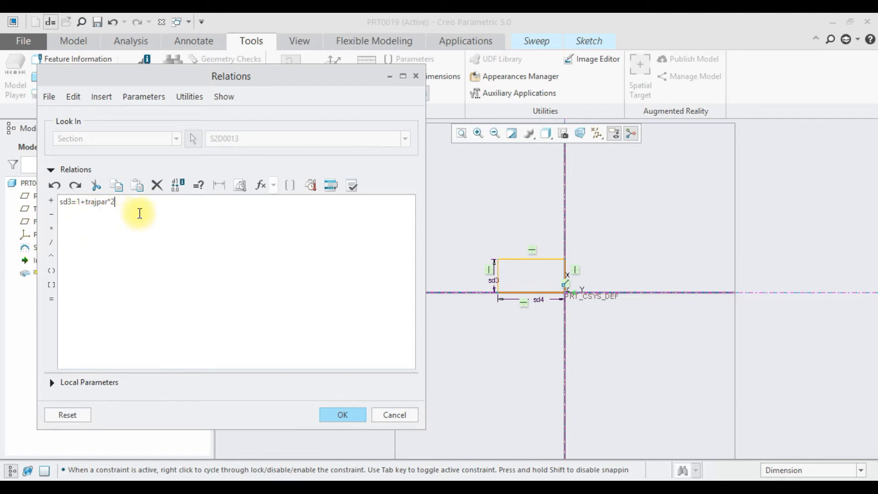
left_click(342, 415)
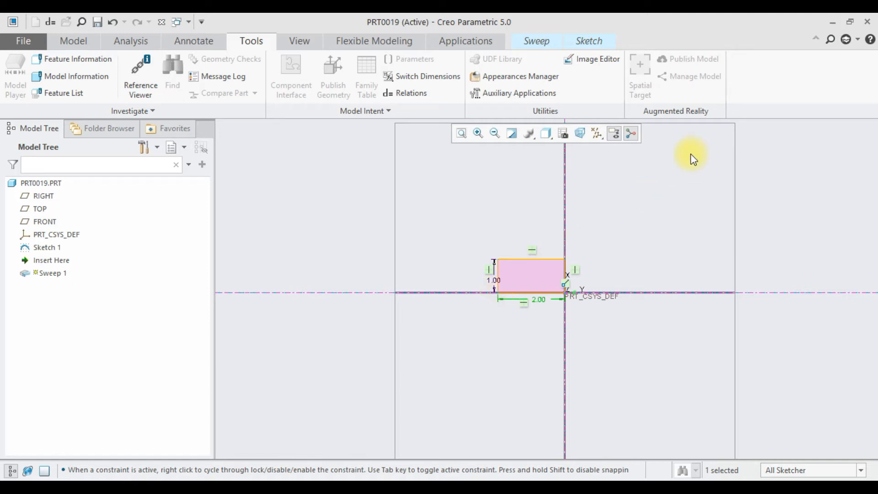
- Finish the sweep's section sketch and inspect the previewed solid in 3D
left_click(589, 41)
left_click(826, 71)
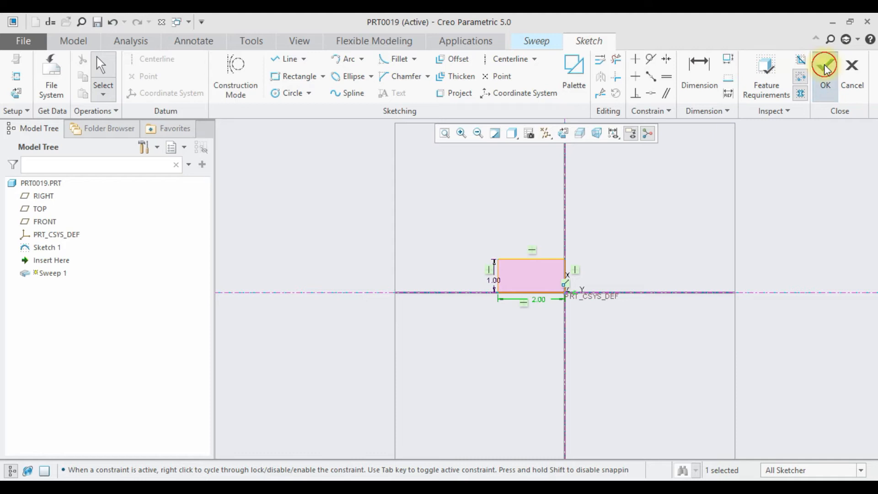
mouse_move(631, 218)
middle_mouse_down()
mouse_move(579, 215)
mouse_move(595, 228)
middle_mouse_up()
scroll(632, 249, "down", 3)
scroll(633, 248, "up", 3)
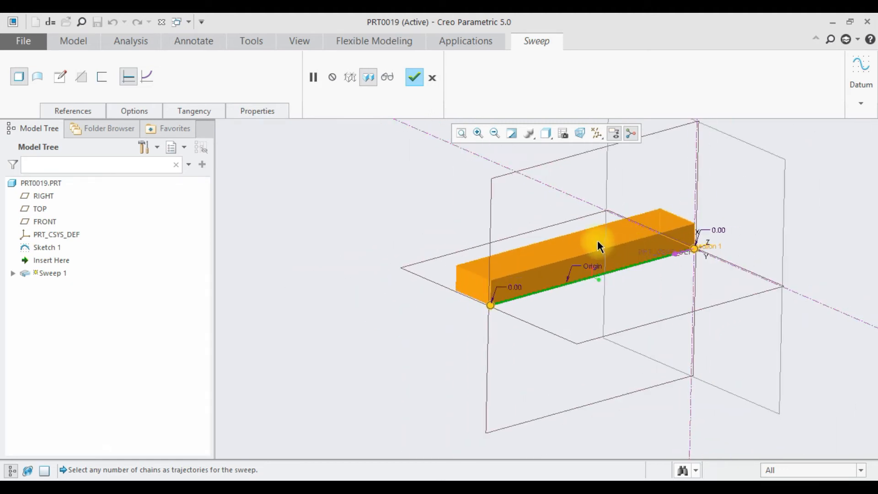
- Allow the sweep's section to vary along the trajectory and inspect the resulting shape from several sides
left_click(146, 78)
scroll(717, 254, "down", 3)
scroll(716, 257, "up", 3)
mouse_move(716, 255)
middle_mouse_down()
mouse_move(652, 259)
mouse_move(720, 254)
middle_mouse_up()
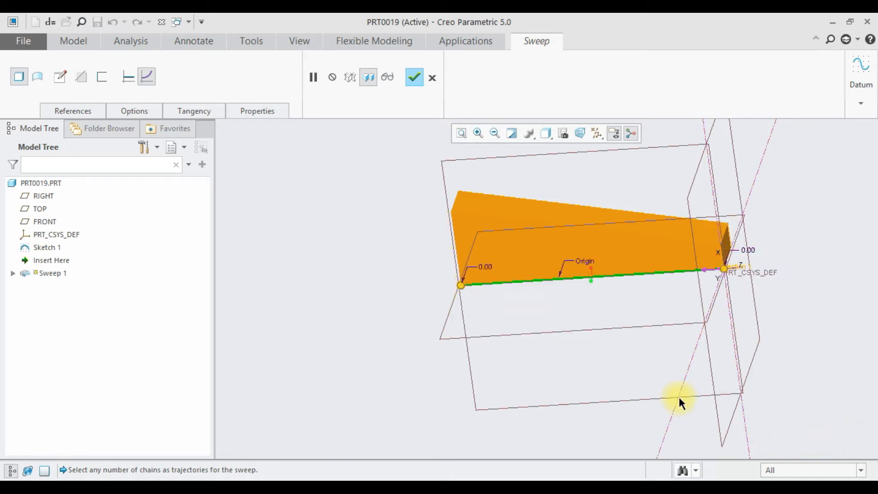
scroll(742, 239, "down", 4)
scroll(741, 239, "up", 3)
middle_click_drag(742, 240, 686, 320)
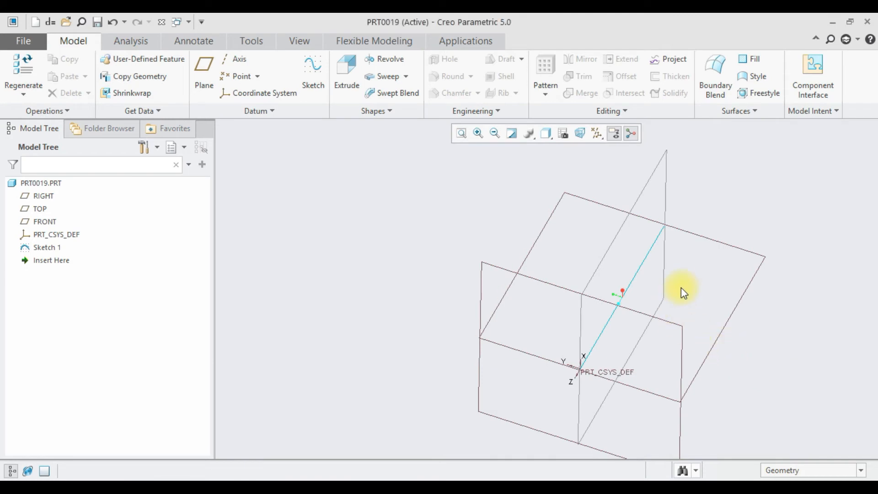
- Start a sweep along the straight line of Sketch 1 and open its section sketch
scroll(682, 288, "up", 4)
mouse_move(682, 287)
middle_mouse_down()
mouse_move(649, 284)
mouse_move(674, 301)
middle_mouse_up()
left_click(372, 75)
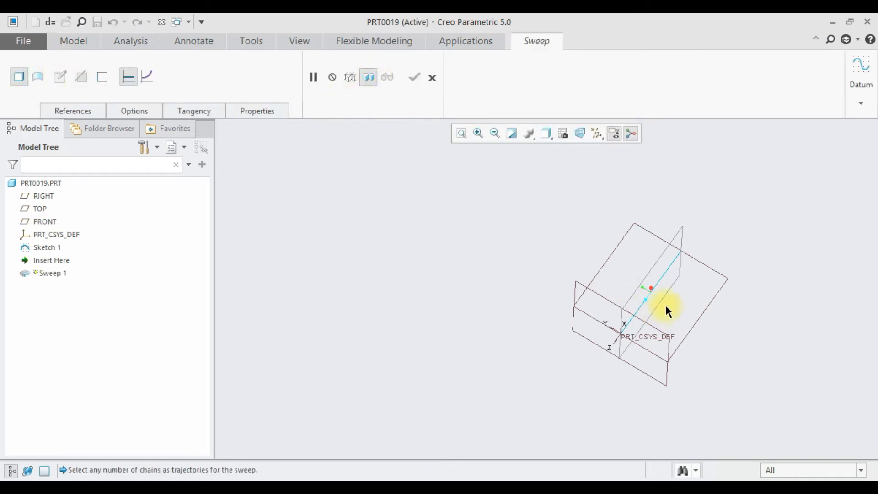
left_click(664, 278)
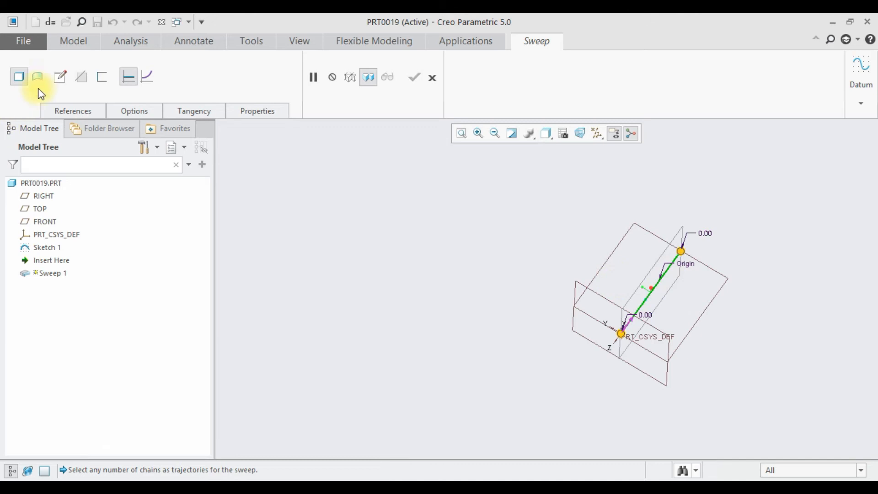
left_click(60, 77)
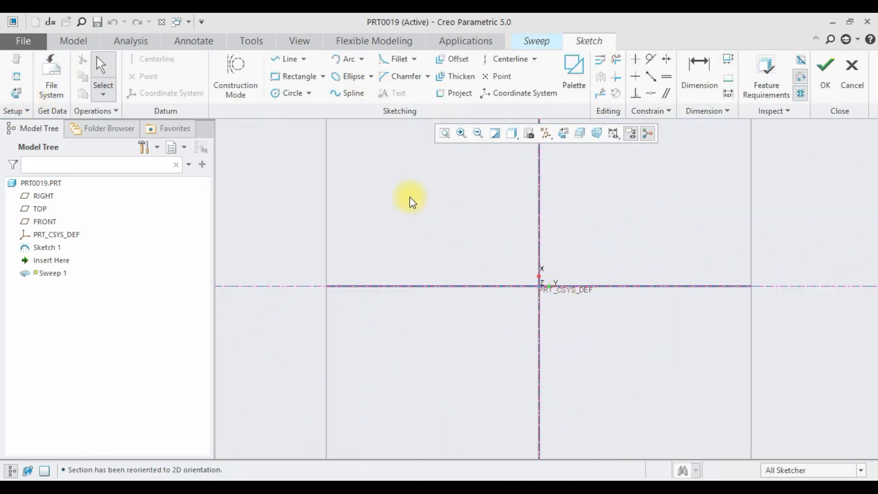
- Sketch a rectangle about 1.20 wide and 0.78 high on the horizontal reference, left of the vertical reference
left_click(275, 77)
left_click(472, 254)
left_click(523, 286)
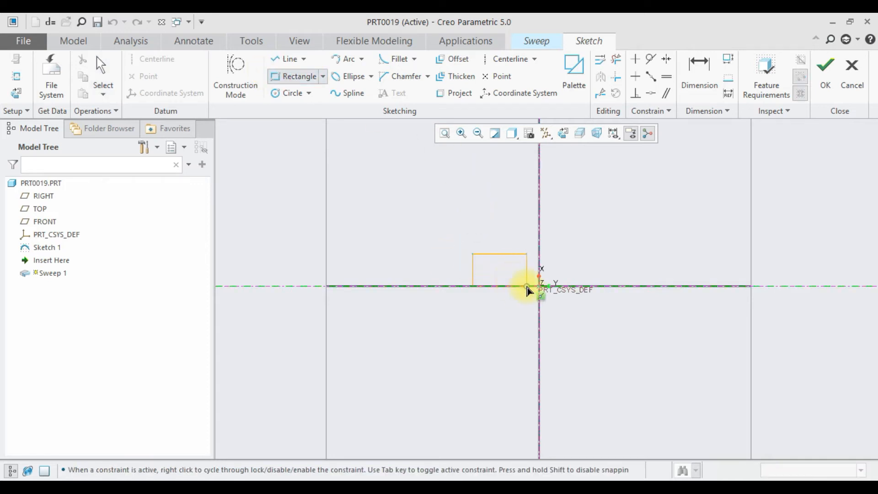
middle_click(567, 272)
- Set the distance between the rectangle's right edge and the vertical reference to 1
scroll(555, 273, "down", 4)
scroll(530, 258, "down", 2)
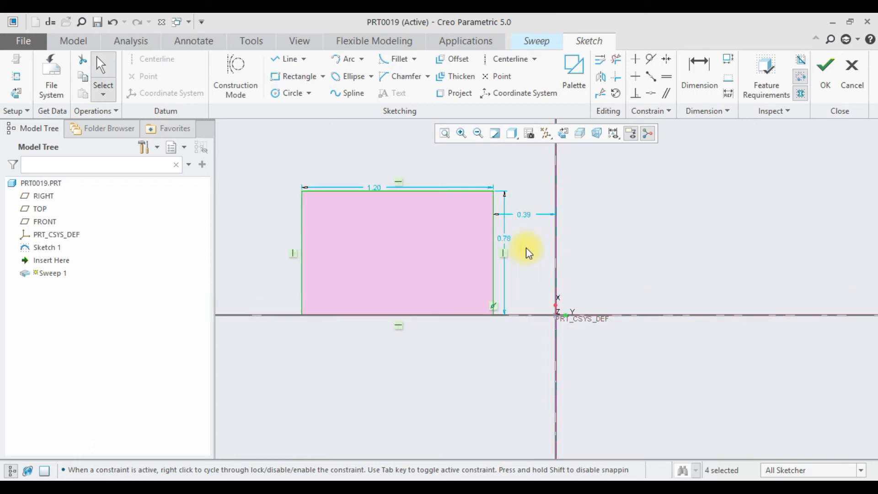
double_click(530, 209)
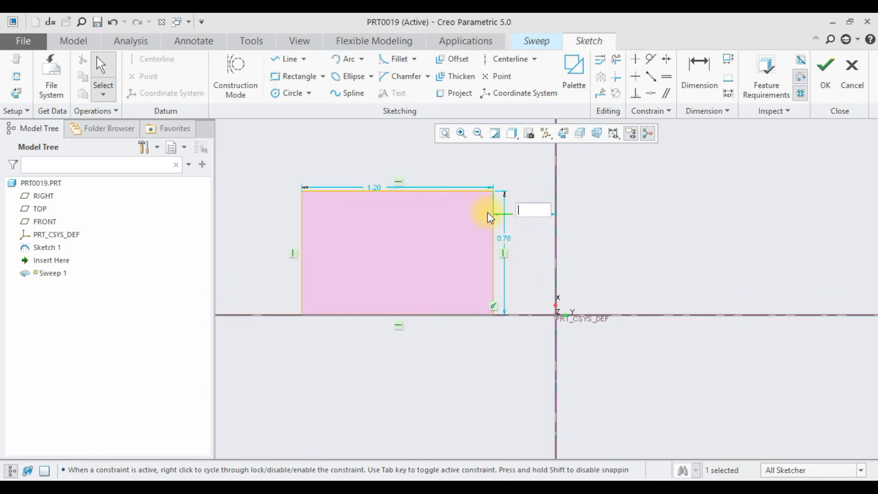
type("1")
key("Return")
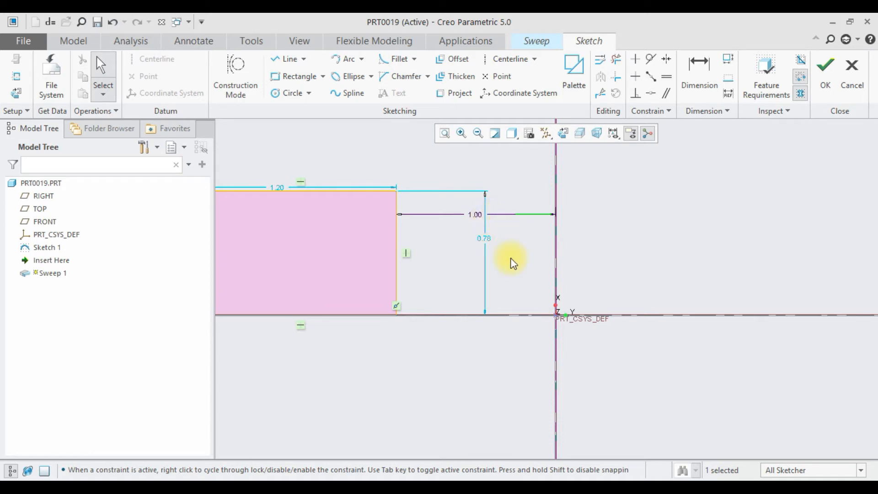
scroll(511, 258, "up", 2)
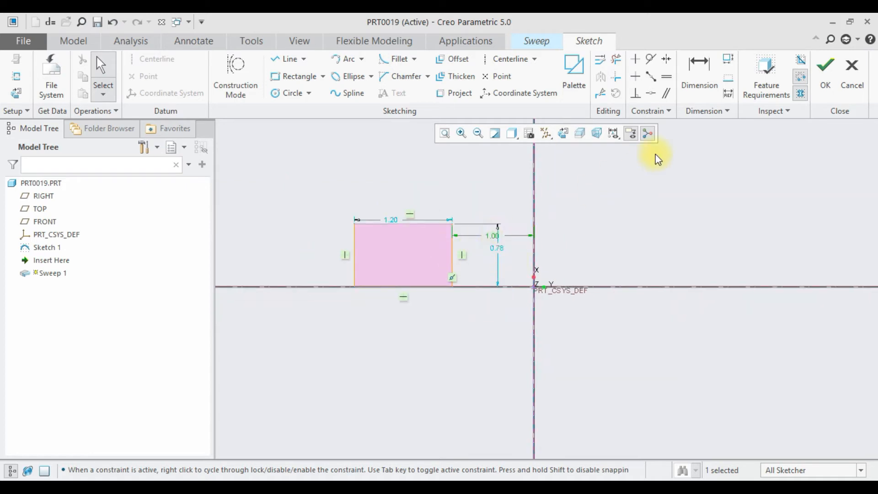
- Open the section's relations editor clear of the sketch and insert the rectangle's offset dimension sd5
left_click(48, 21)
mouse_move(217, 78)
left_mouse_down()
mouse_move(136, 69)
mouse_move(871, 229)
mouse_move(750, 113)
left_mouse_up()
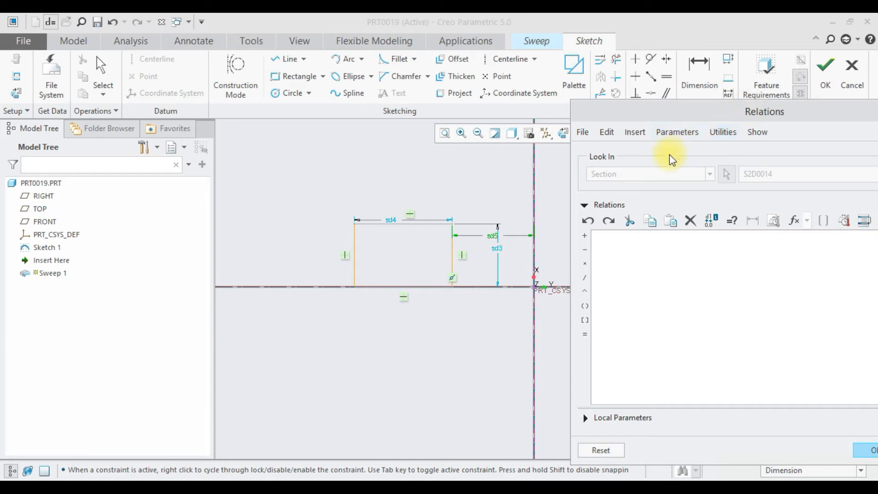
scroll(498, 249, "up", 5)
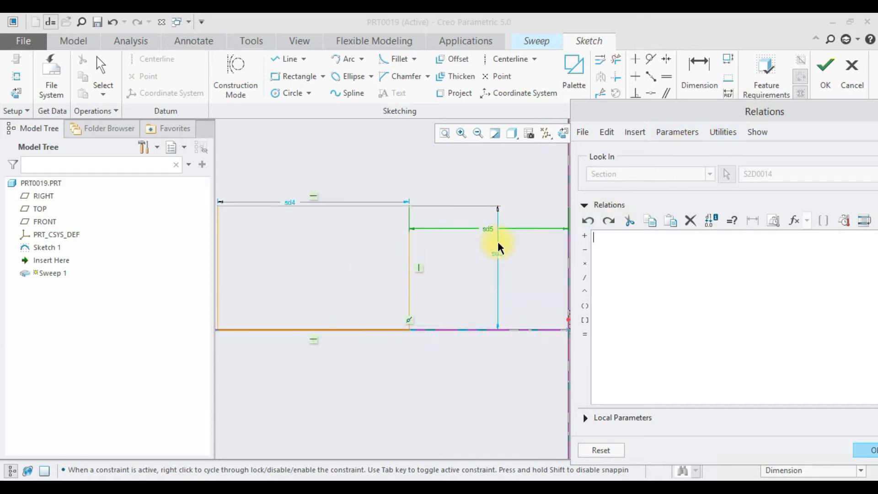
left_click(484, 223)
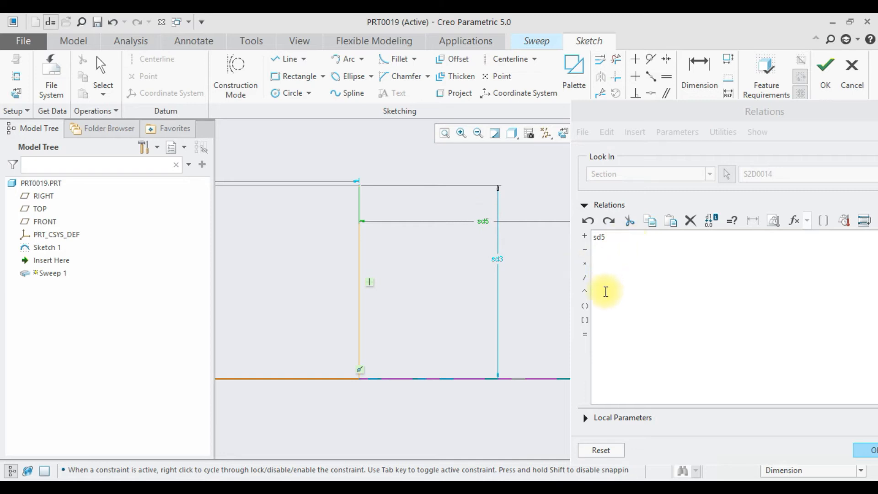
- Complete the section relation as sd5=1-trajpar and accept it
left_click(585, 334)
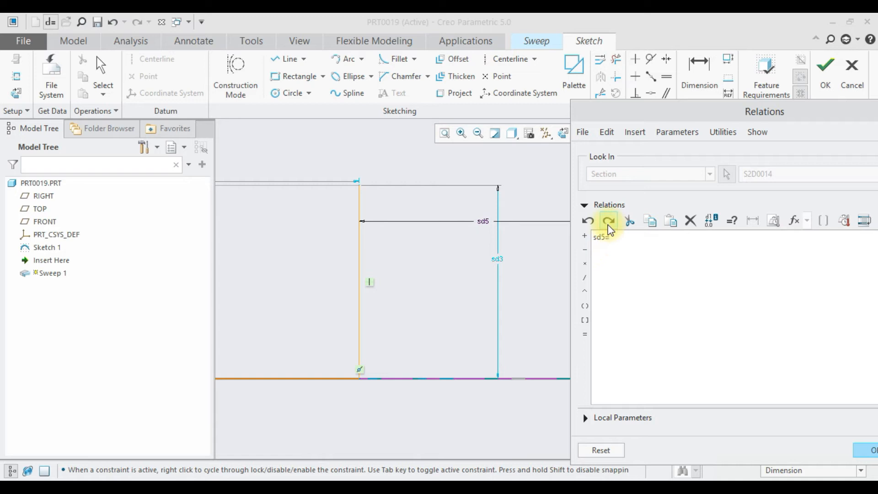
type("1")
left_click(585, 250)
type("trajpar")
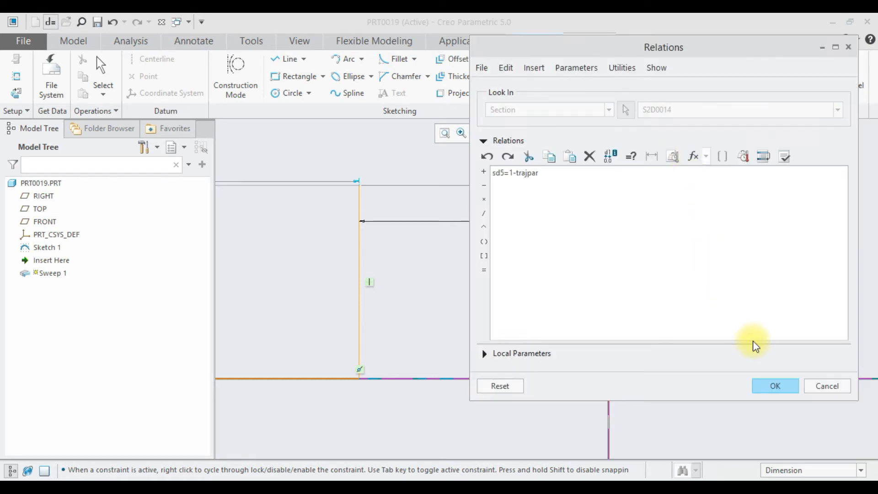
left_click(777, 387)
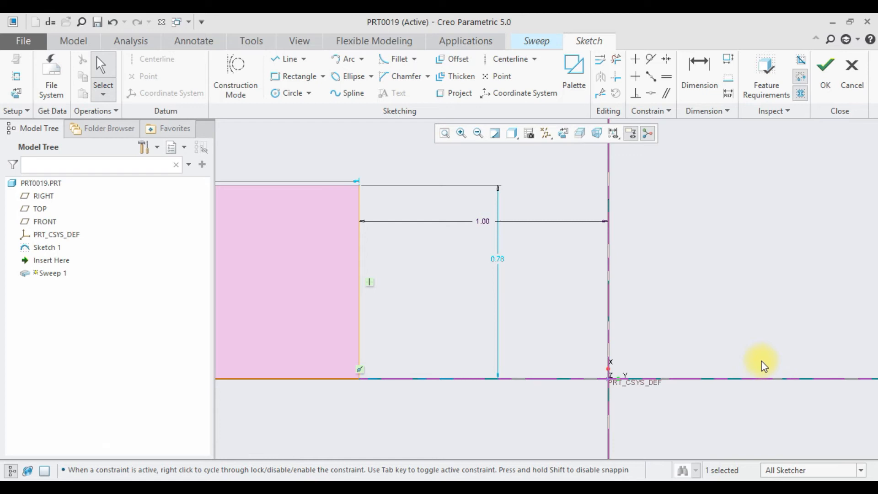
- Finish the rectangular section sketch and allow the section to vary along the straight trajectory
left_click(823, 76)
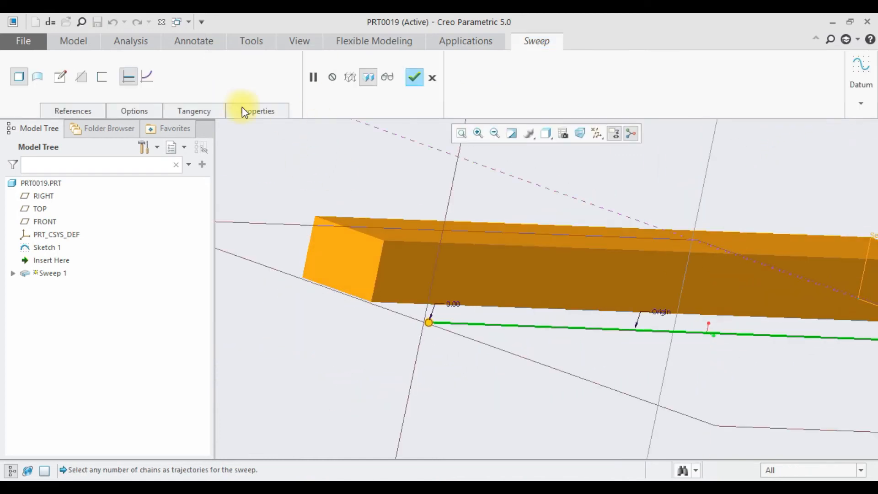
left_click(153, 78)
scroll(480, 249, "down", 3)
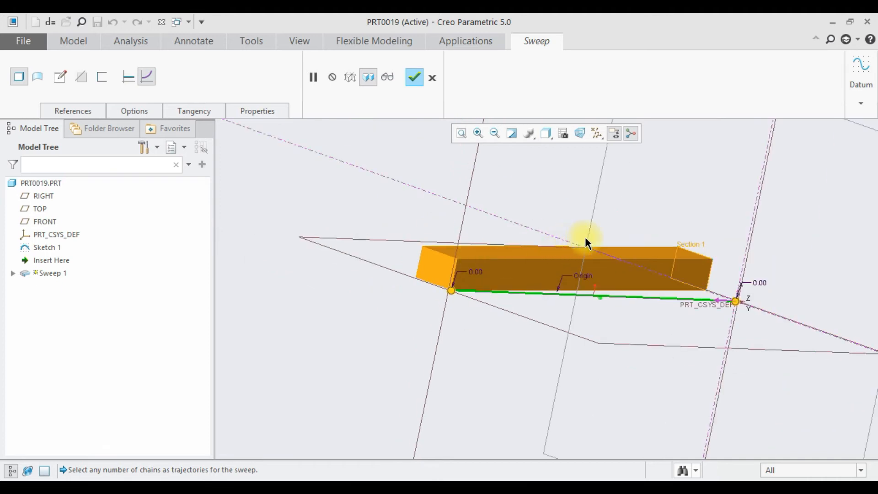
middle_click_drag(693, 257, 786, 237)
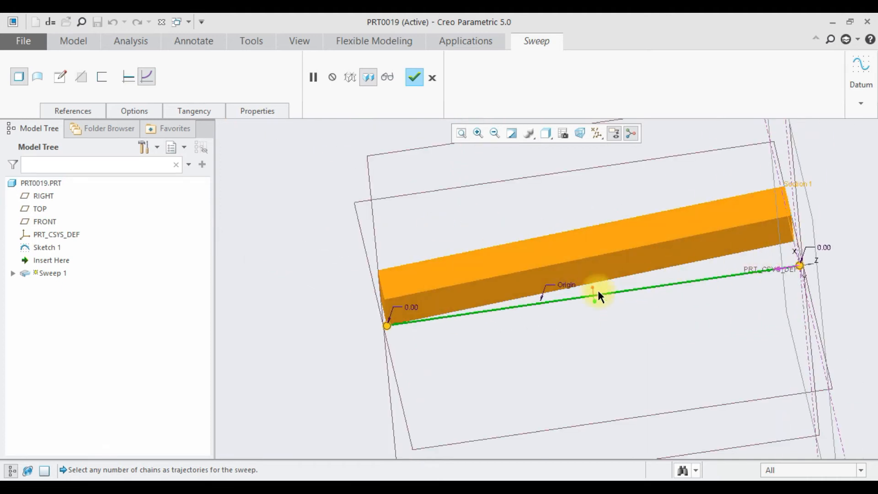
scroll(391, 322, "up", 5)
left_click(397, 333)
scroll(402, 341, "down", 3)
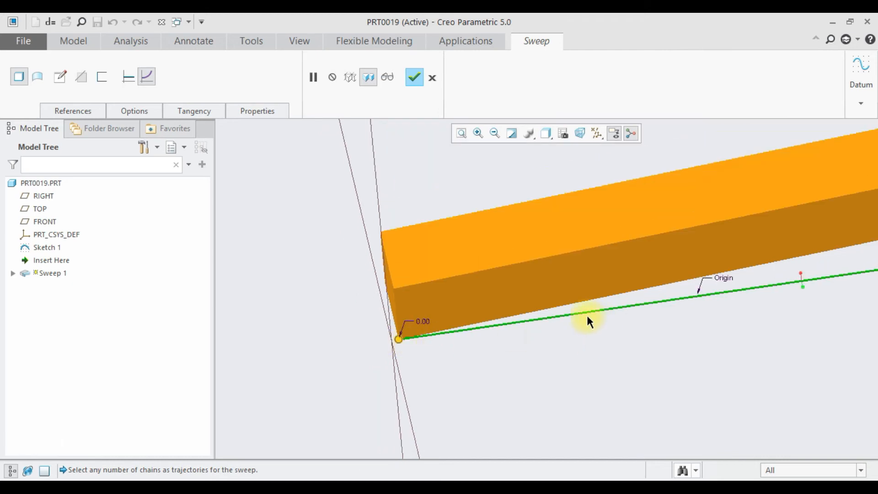
scroll(587, 316, "down", 3)
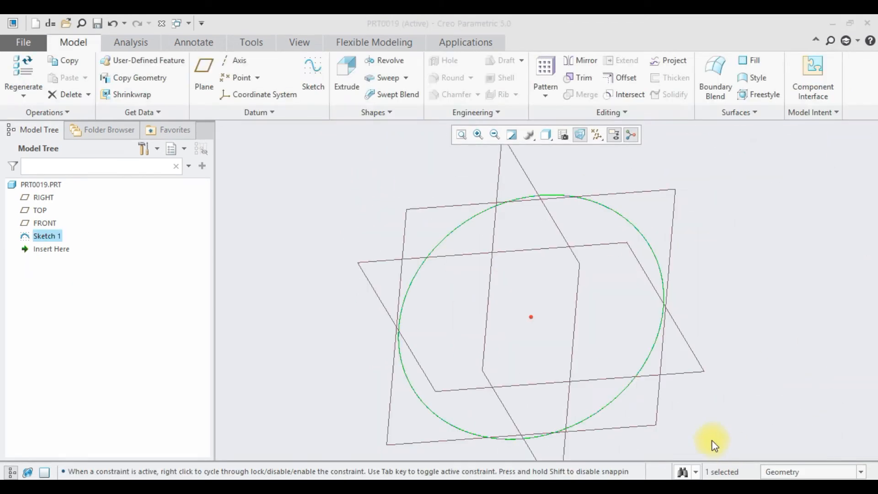
- Start a sweep along the circular Sketch 1 and open its section sketch in 2D orientation
scroll(706, 373, "down", 3)
scroll(704, 372, "up", 3)
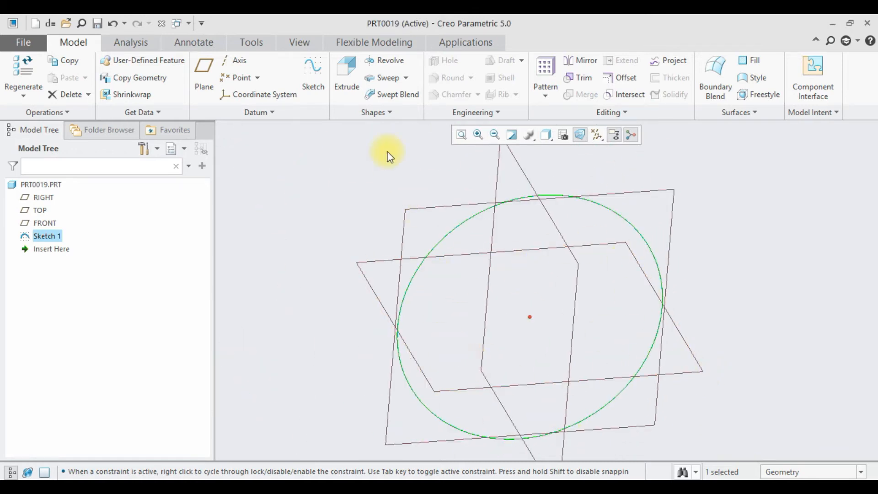
left_click(371, 80)
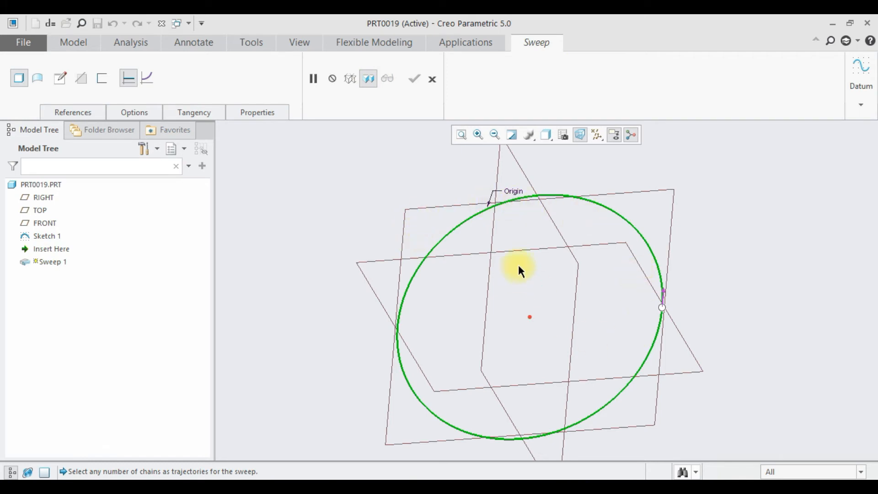
left_click(61, 80)
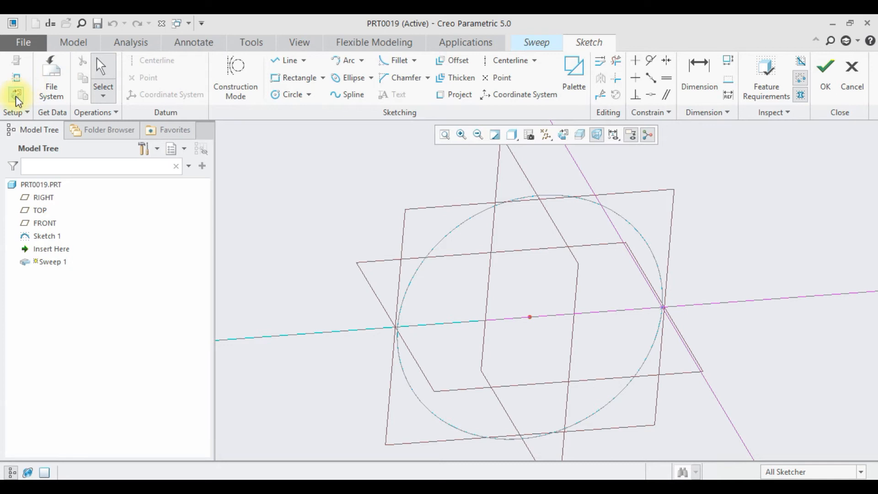
left_click(16, 95)
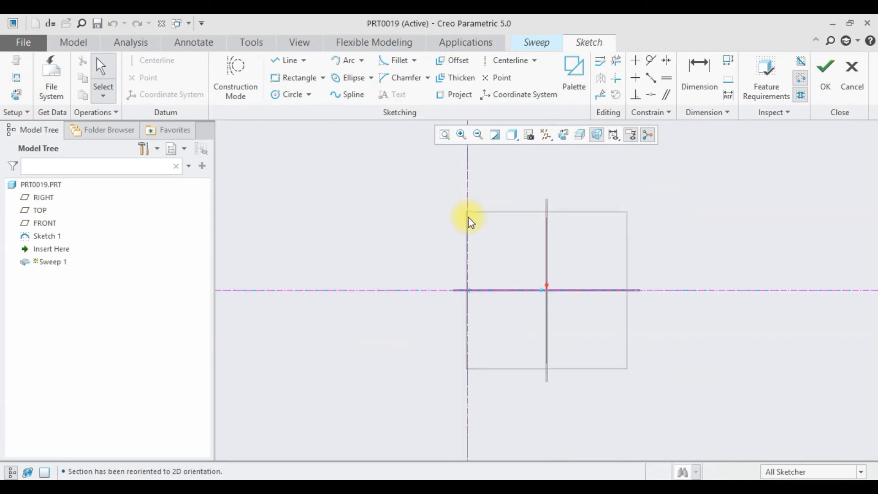
- Sketch a vertical line about 0.96 long, running up the vertical reference from the intersection of the references
scroll(481, 225, "down", 4)
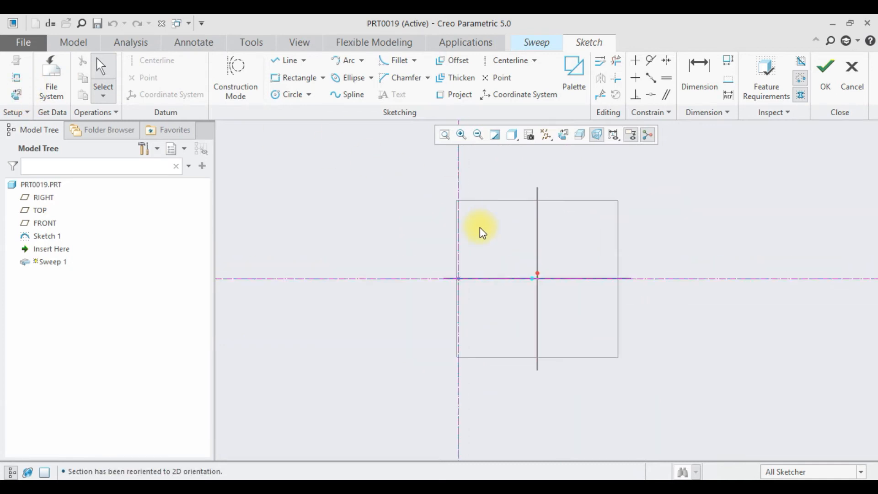
scroll(484, 268, "down", 1)
scroll(480, 284, "up", 2)
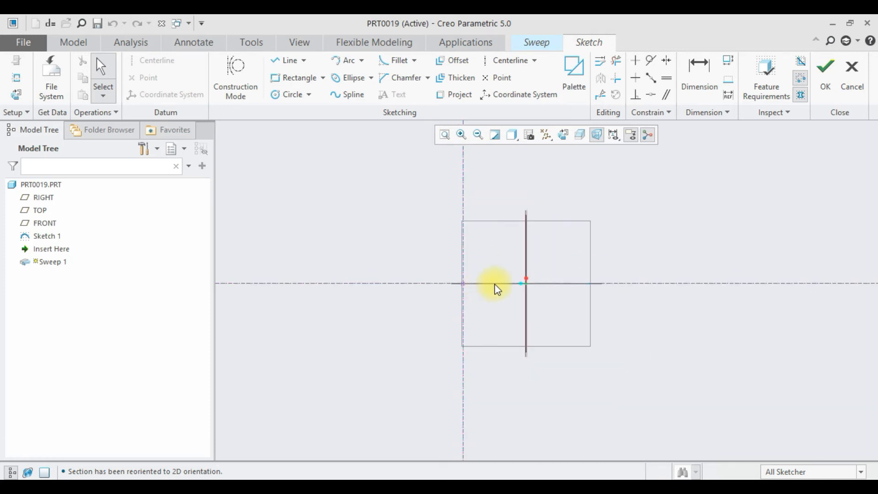
left_click(288, 60)
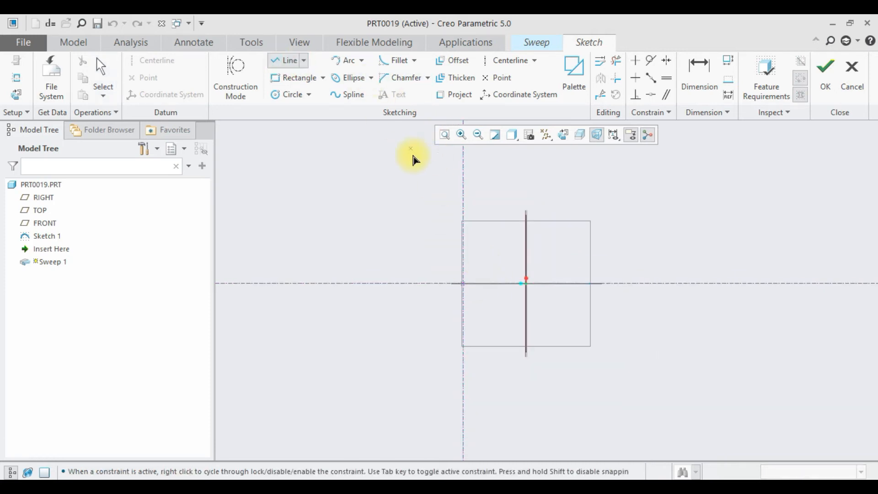
left_click(465, 260)
middle_click(432, 264)
middle_click(431, 264)
- Set the vertical section line's length to 1
scroll(471, 275, "down", 4)
scroll(471, 278, "down", 1)
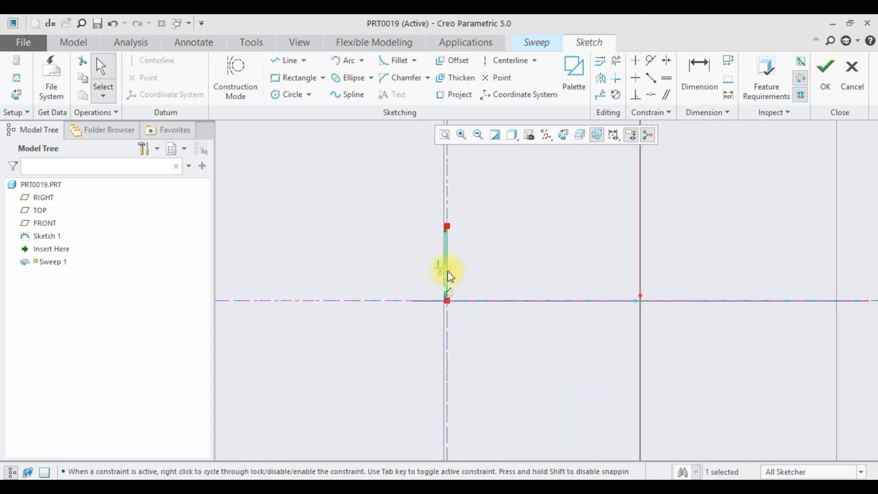
double_click(450, 273)
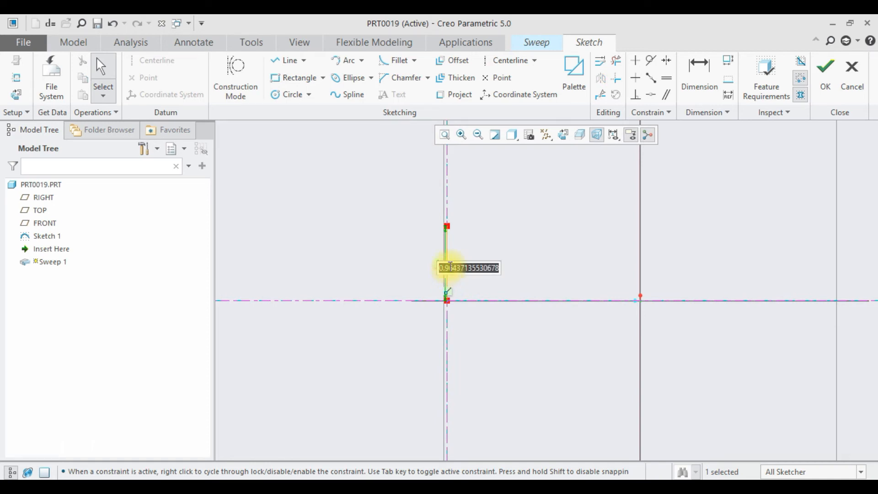
type("1")
key("Return")
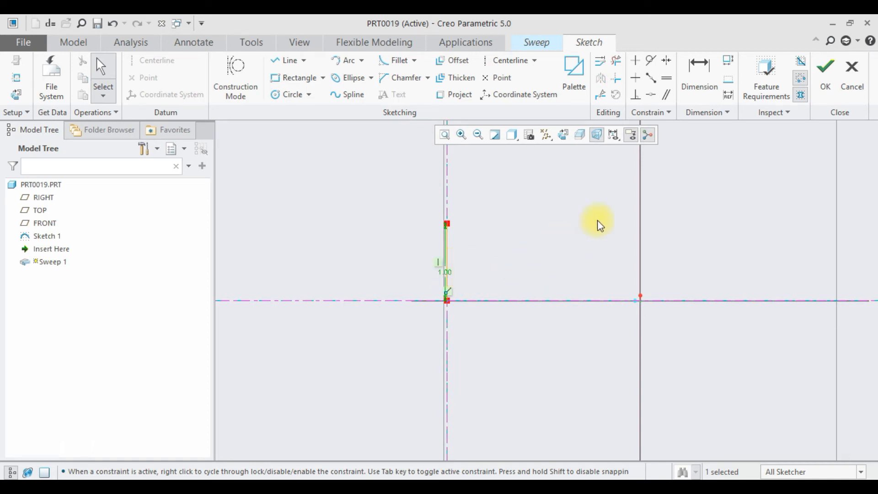
- Open the section's relations editor and begin a relation for the line's length with sd3=1+
left_click(47, 26)
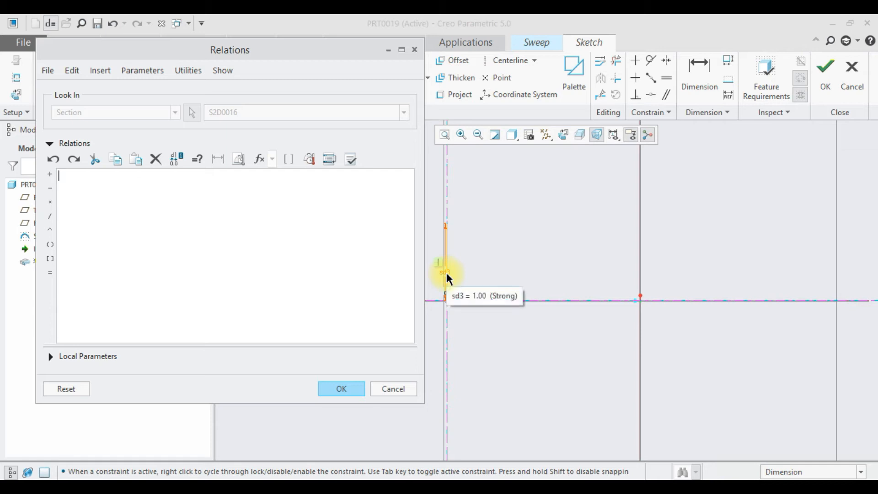
left_click(450, 279)
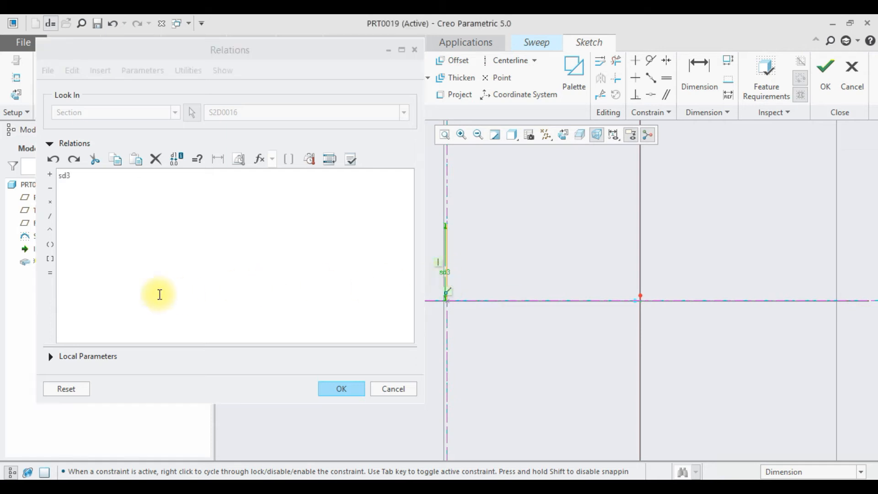
left_click(50, 273)
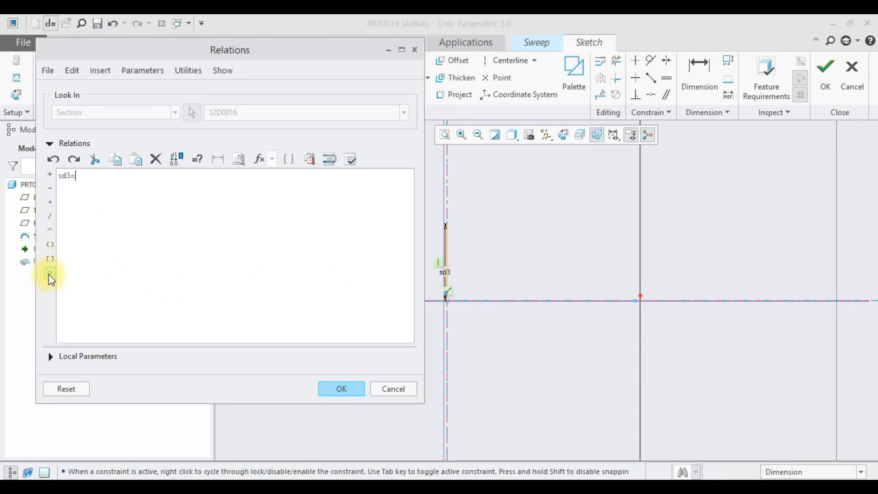
type("1+")
- Complete the section relation as sd3=1+sin(trajpar*360*10) using the sine function, and accept it
left_click(256, 160)
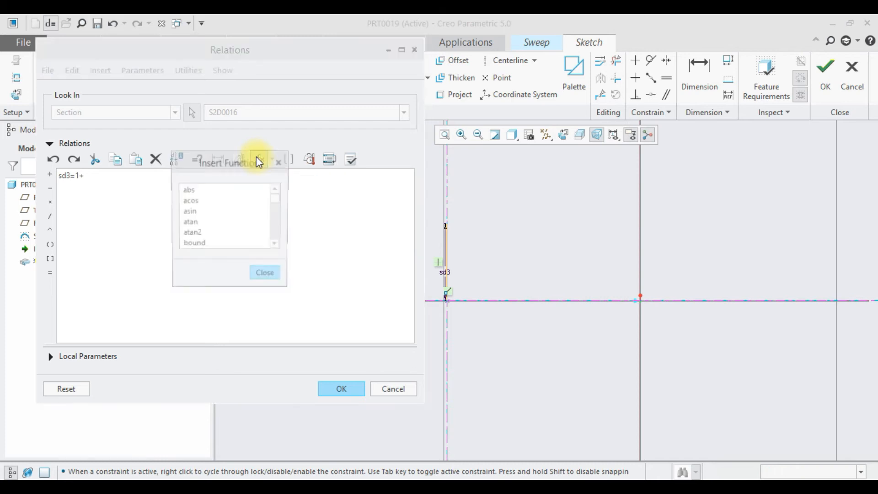
left_click_drag(279, 202, 272, 230)
double_click(186, 211)
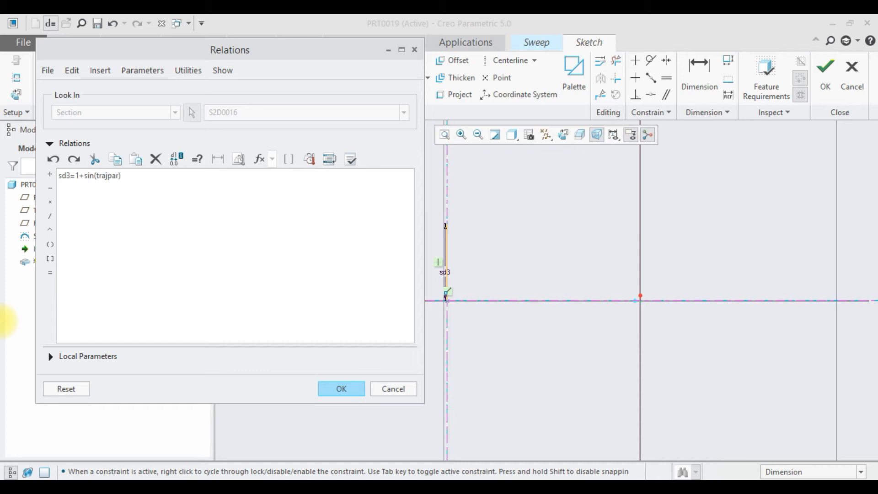
left_click(46, 202)
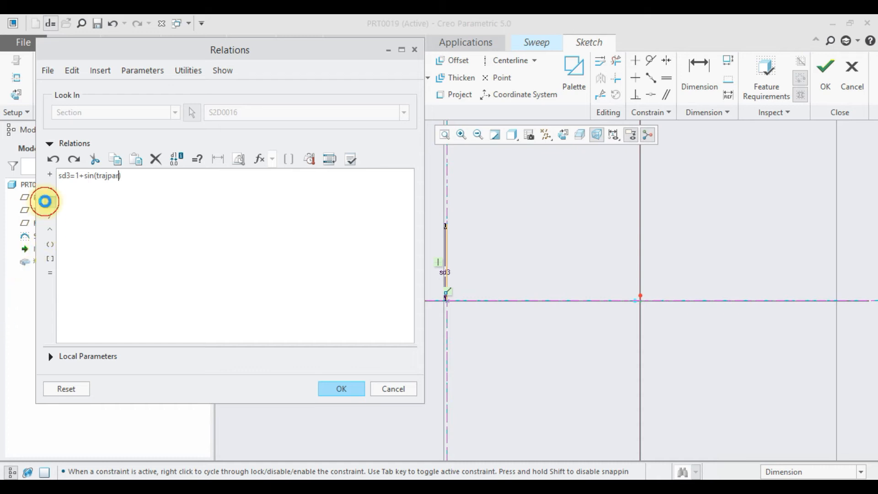
type("360")
left_click(52, 201)
type("10")
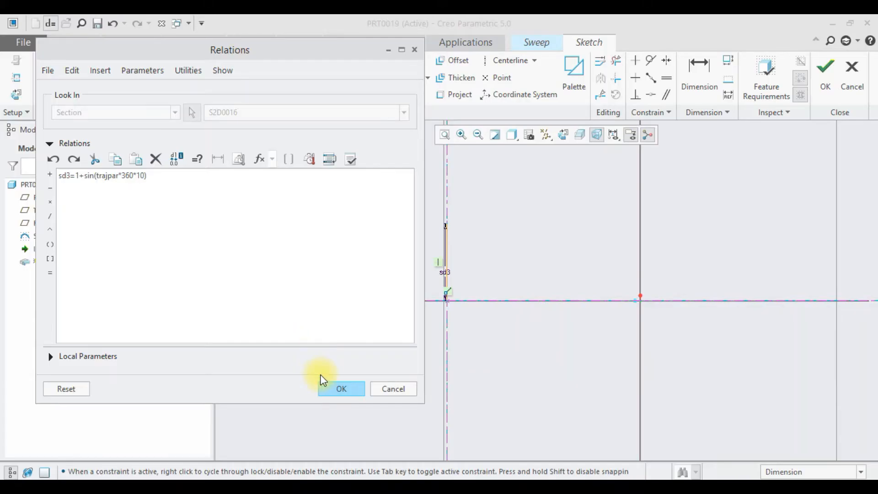
left_click(330, 390)
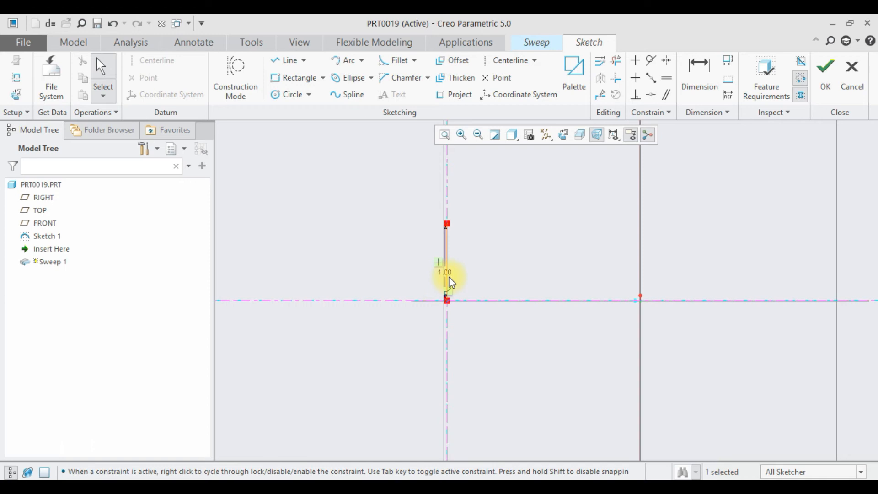
- Finish the section sketch, accept the change to a surface feature, and make the sweep a variable-section sweep
left_click(830, 87)
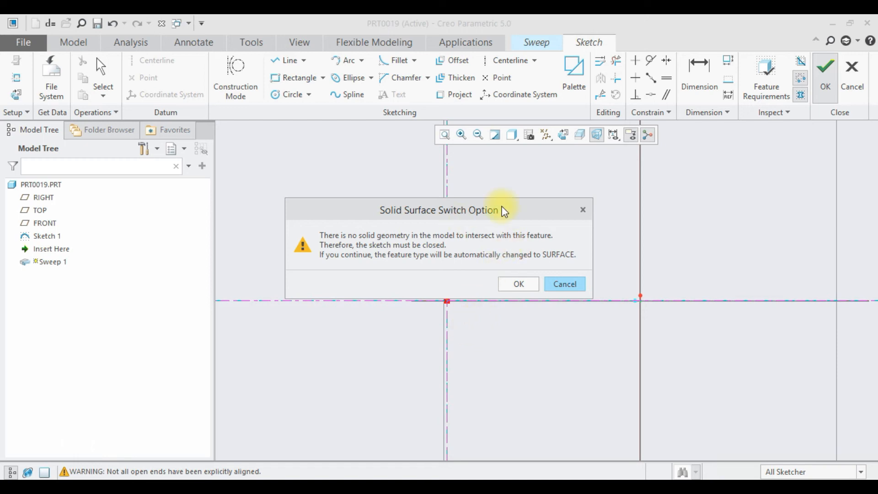
left_click(515, 285)
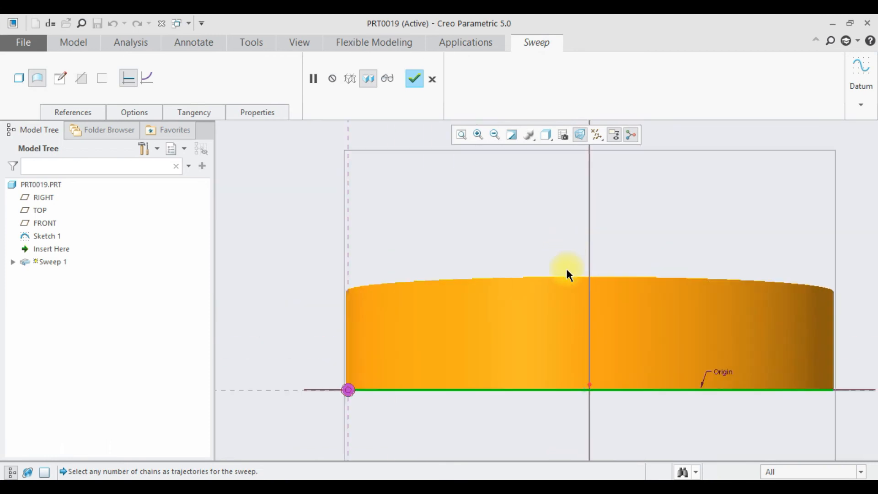
scroll(570, 290, "up", 3)
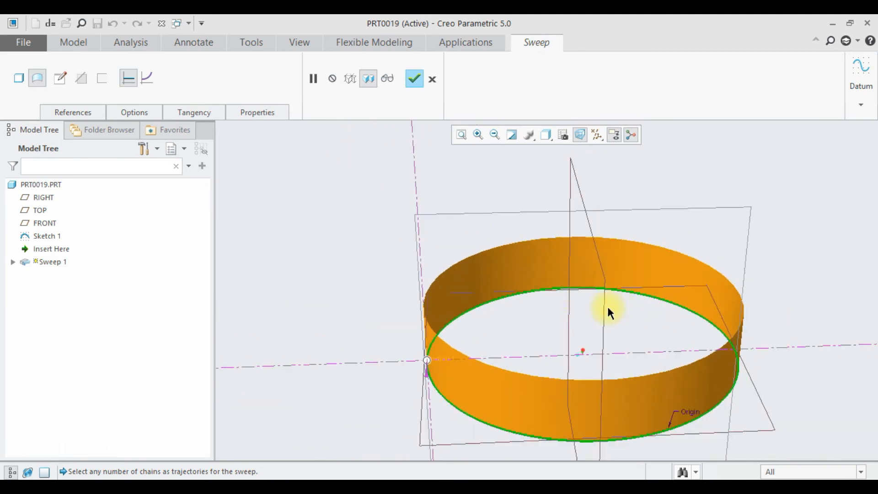
left_click(146, 79)
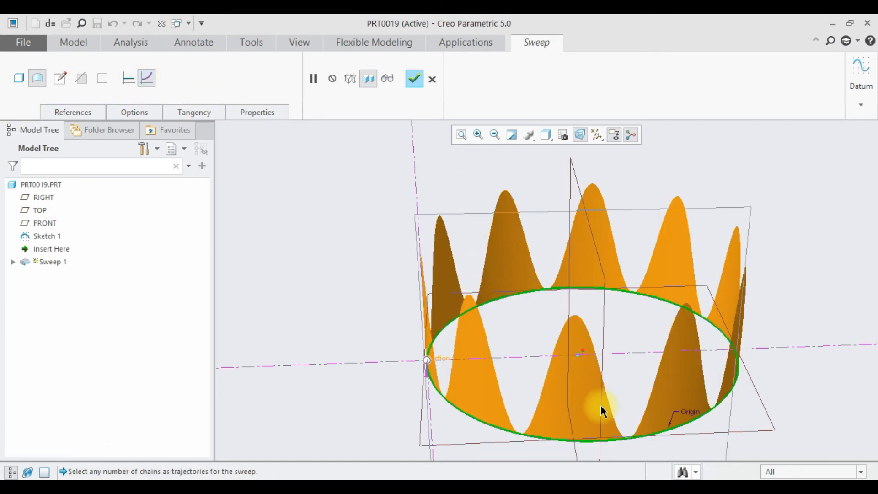
scroll(593, 403, "down", 2)
mouse_move(586, 398)
middle_mouse_down()
mouse_move(581, 366)
mouse_move(598, 390)
mouse_move(559, 394)
middle_mouse_up()
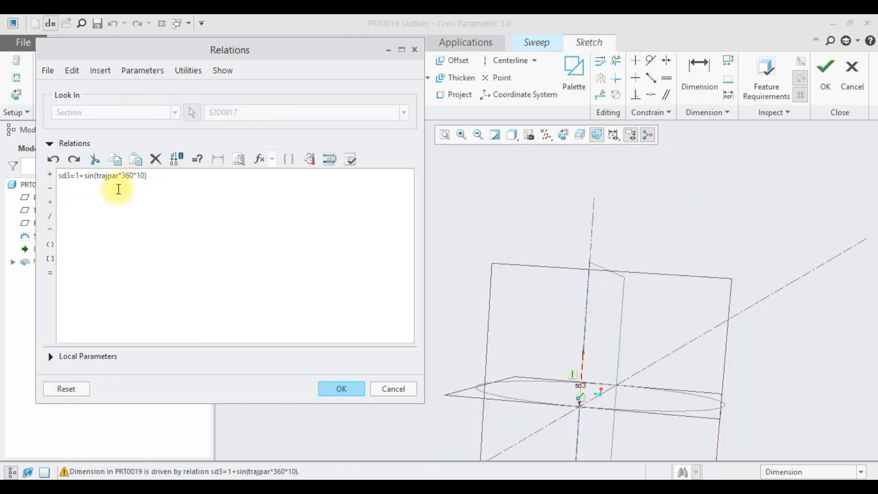
- Change the section relation to sd3=1+0.5*sin(trajpar*360*5) and finish the section sketch to update the sweep
left_click(84, 175)
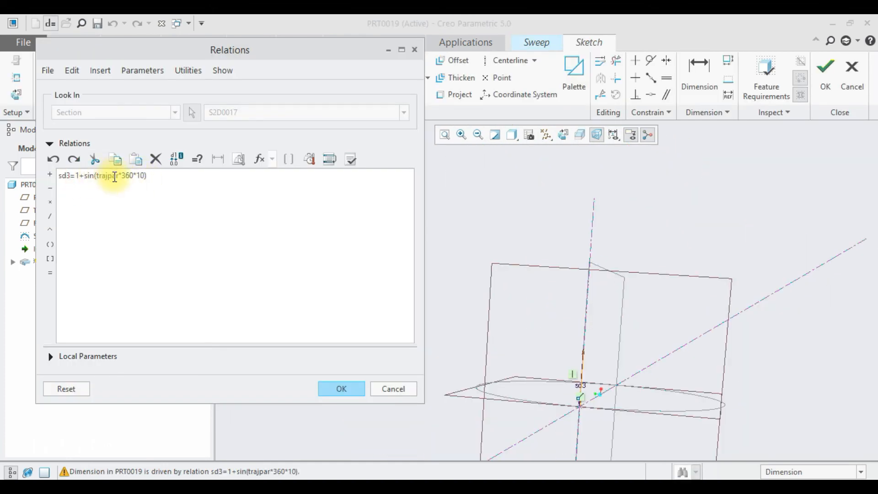
type("0.5")
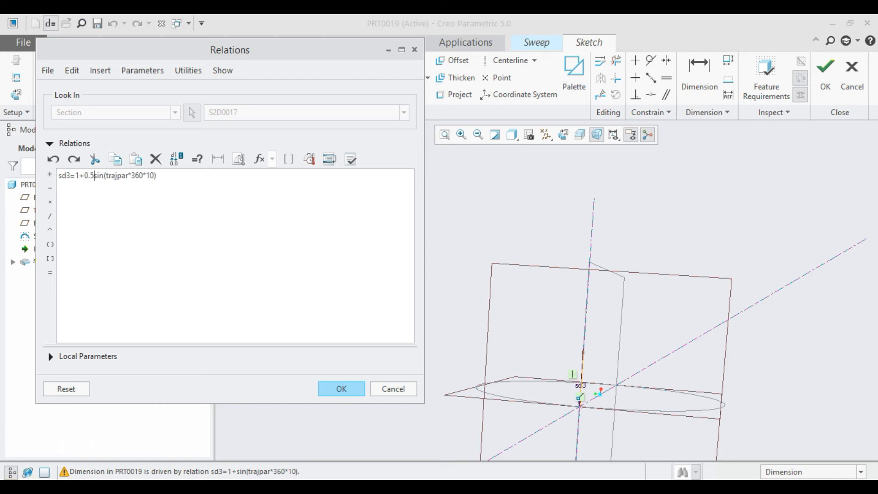
left_click(50, 201)
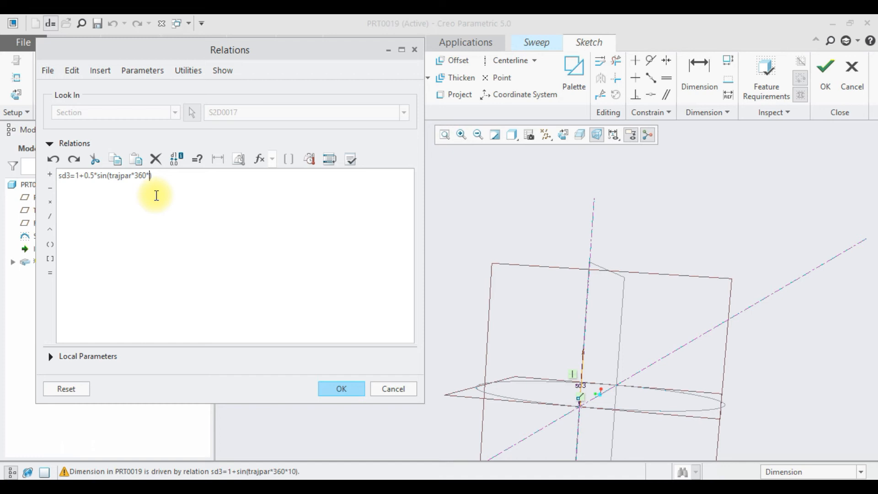
type("5")
left_click(344, 387)
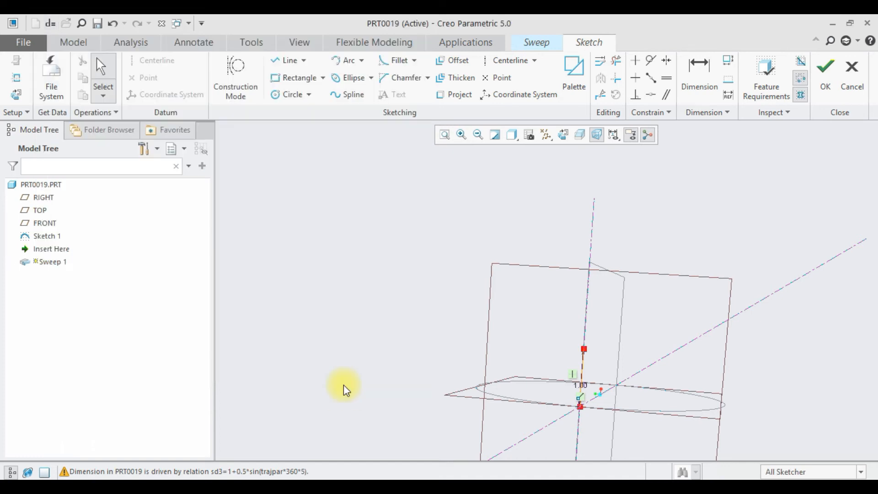
left_click(832, 71)
middle_click_drag(642, 329, 666, 334)
scroll(647, 335, "down", 4)
middle_click_drag(617, 366, 630, 358)
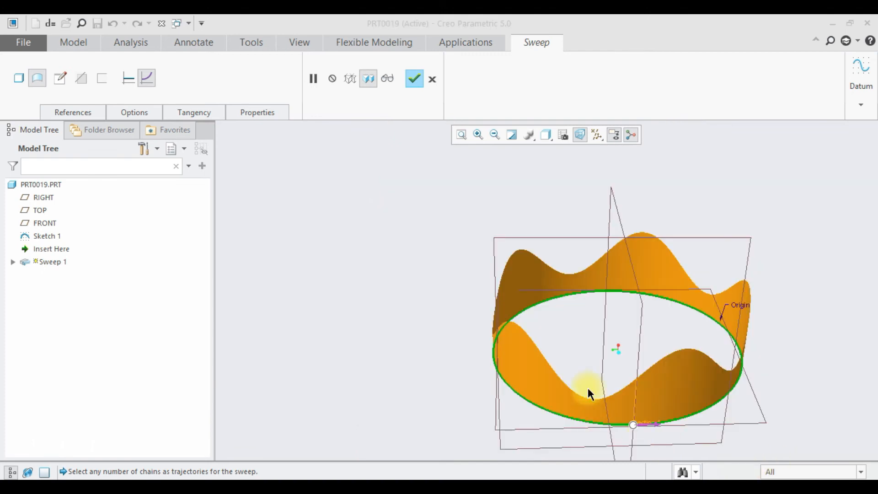
- Reopen the sweep's section sketch and delete the vertical line with its dimension and constraints
left_click(59, 76)
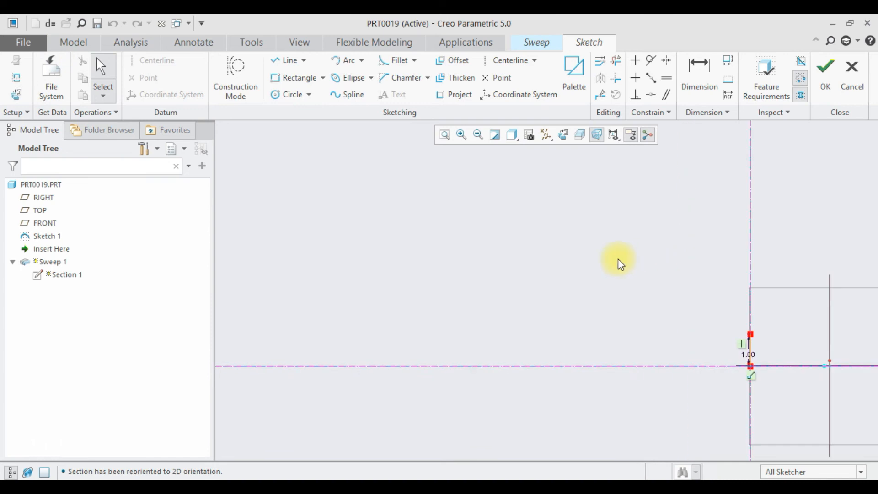
left_click_drag(842, 421, 843, 424)
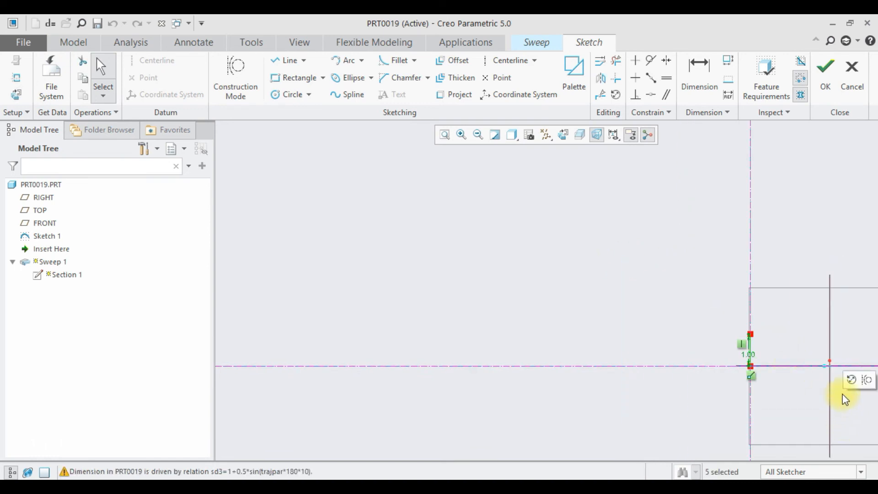
key("Delete")
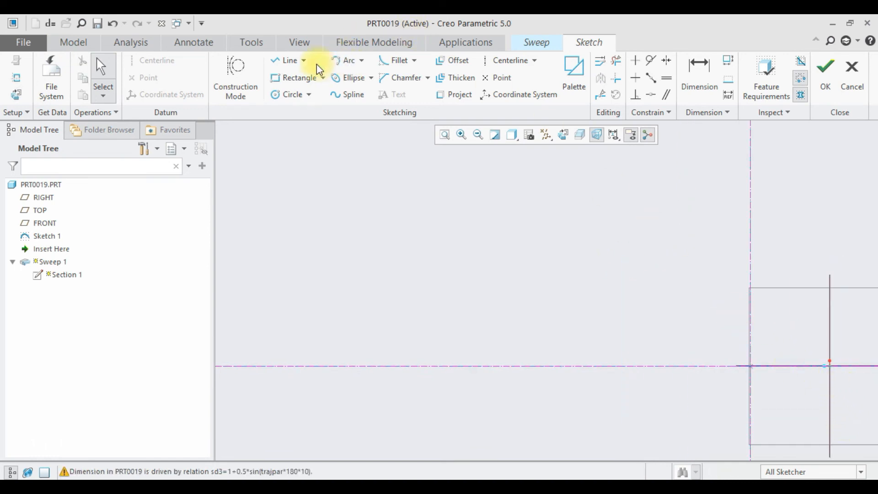
- Sketch a horizontal line about 0.84 long, running outward from the reference intersection away from the circular trajectory
left_click(288, 60)
scroll(741, 384, "up", 2)
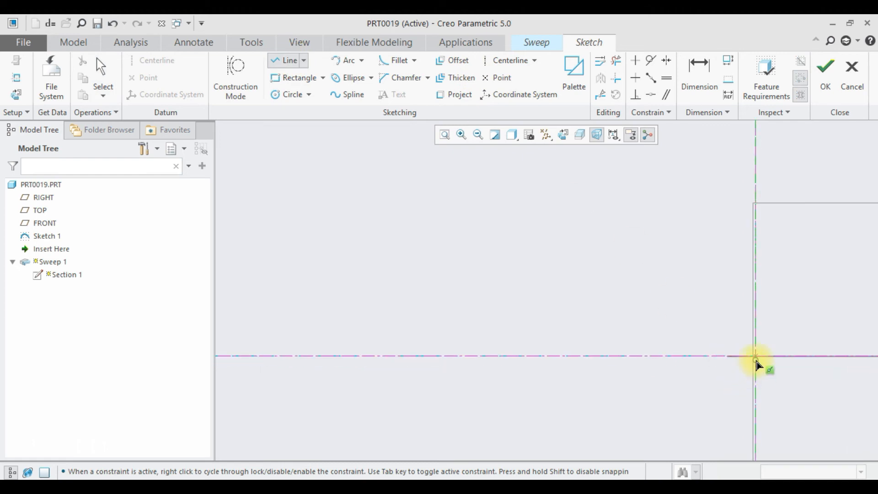
left_click(755, 356)
left_click(704, 356)
middle_click(706, 383)
scroll(732, 369, "up", 2)
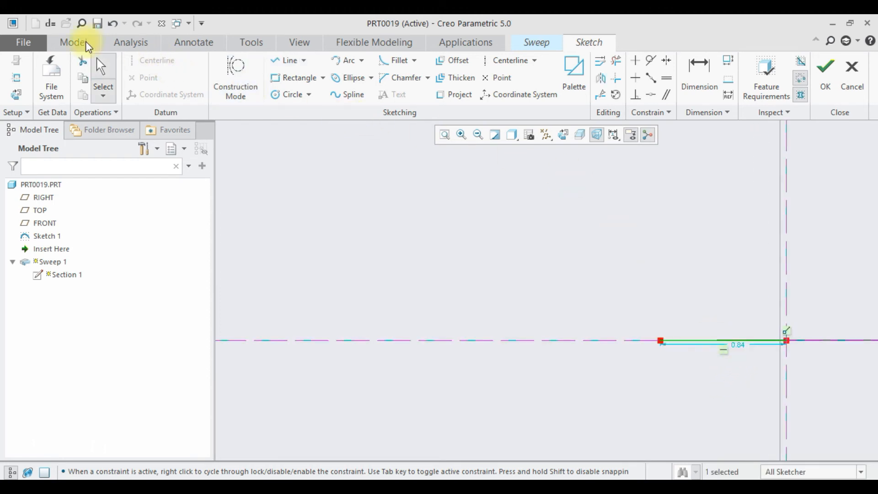
- Open the section's relations editor and clear the outdated sd3 relation
left_click(52, 24)
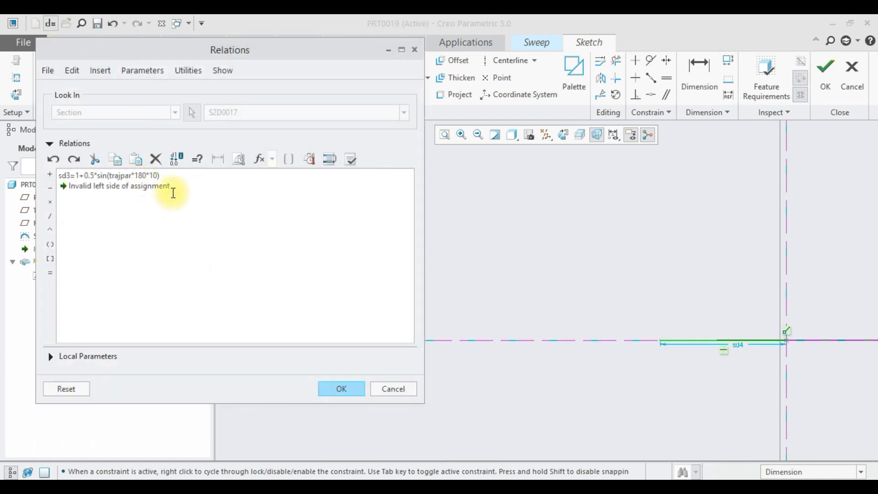
left_click_drag(171, 189, 64, 154)
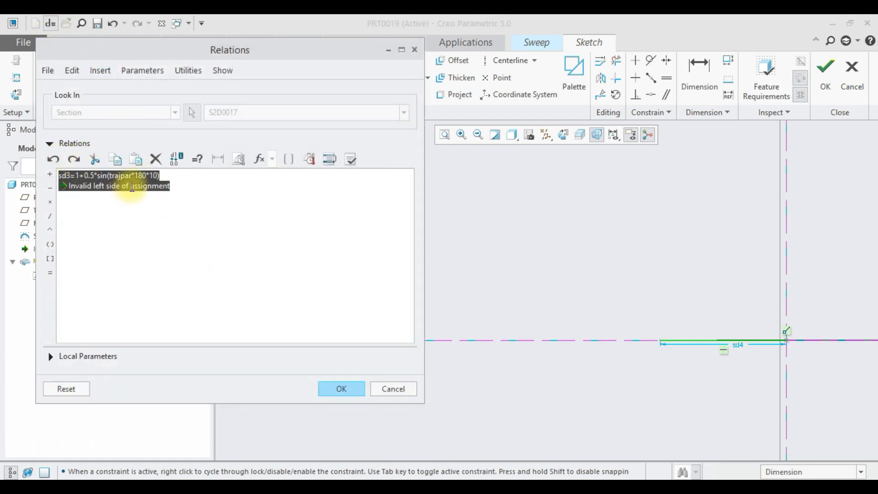
left_click(157, 160)
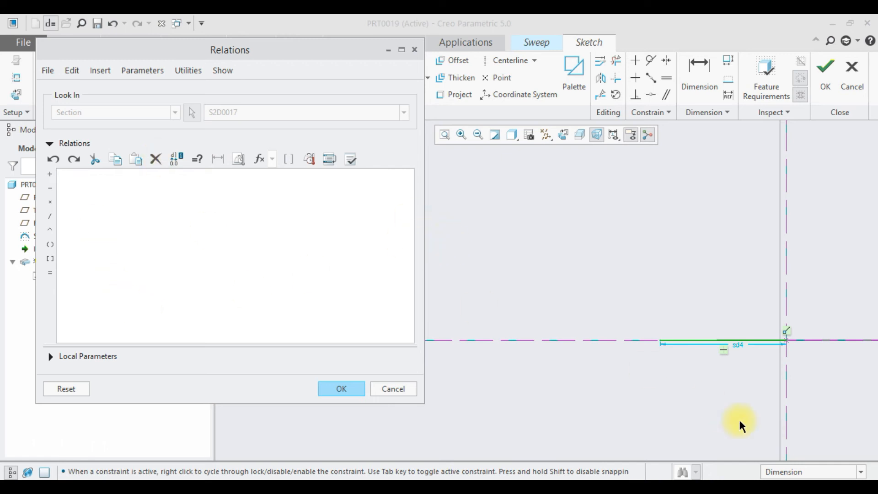
- Drive the horizontal line's length with the relation sd4=1+sin(trajpar*360*10) and accept it
left_click(741, 348)
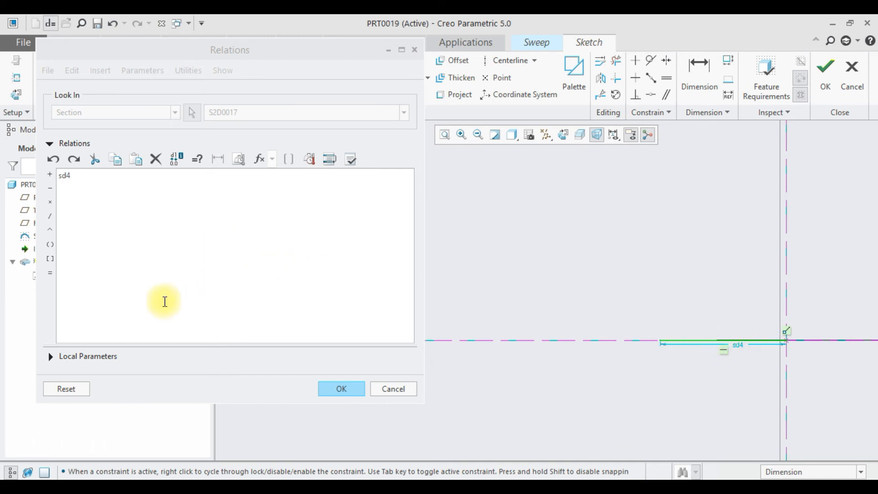
left_click(46, 277)
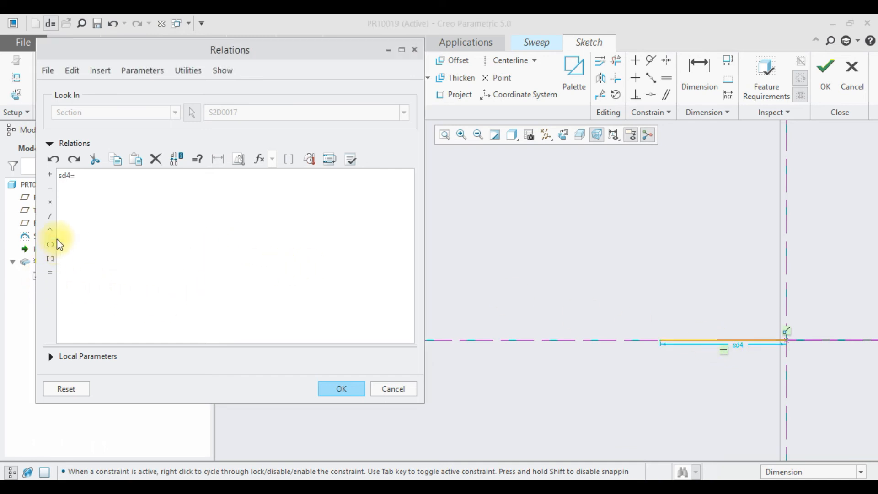
type("1")
left_click(51, 176)
left_click(259, 159)
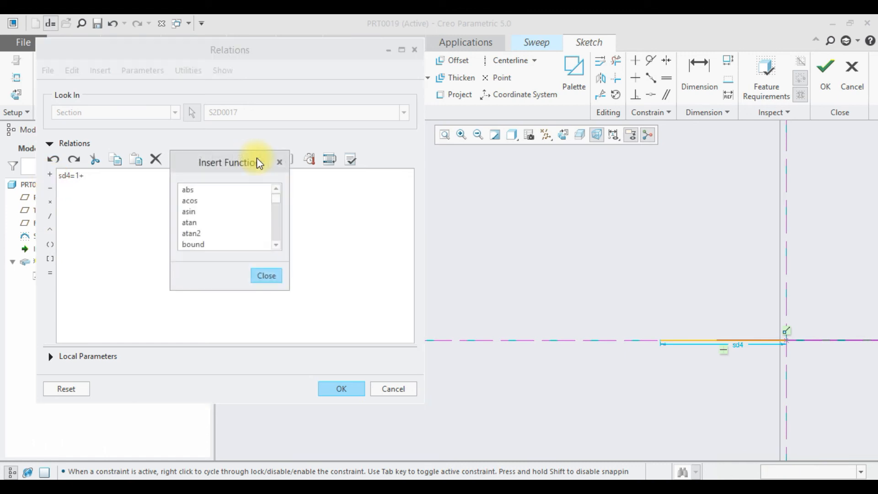
left_click_drag(279, 204, 281, 234)
double_click(191, 191)
type("trajpar*")
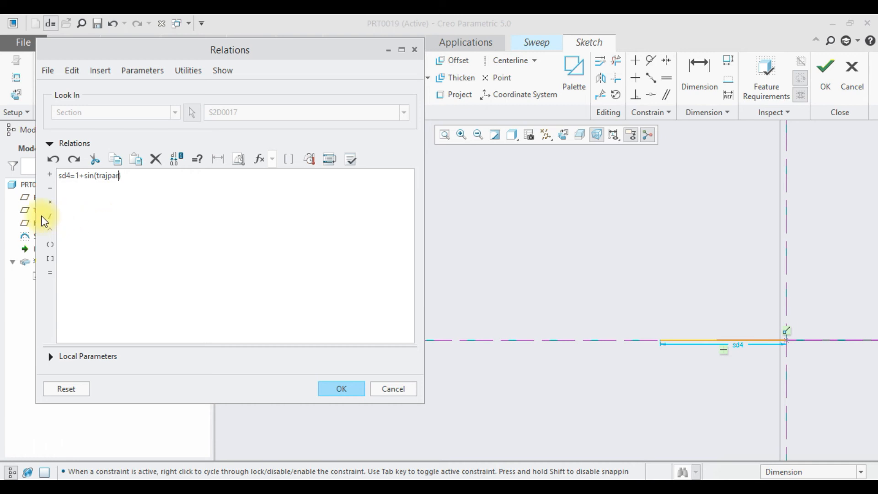
type("360*10")
left_click(337, 390)
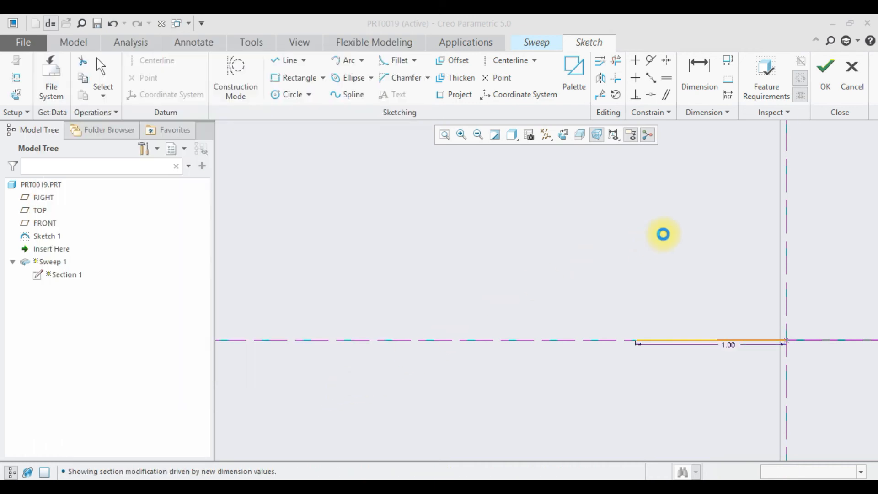
- Finish the horizontal-line section to update the sweep surface and look over its shape around the circle
left_click(825, 73)
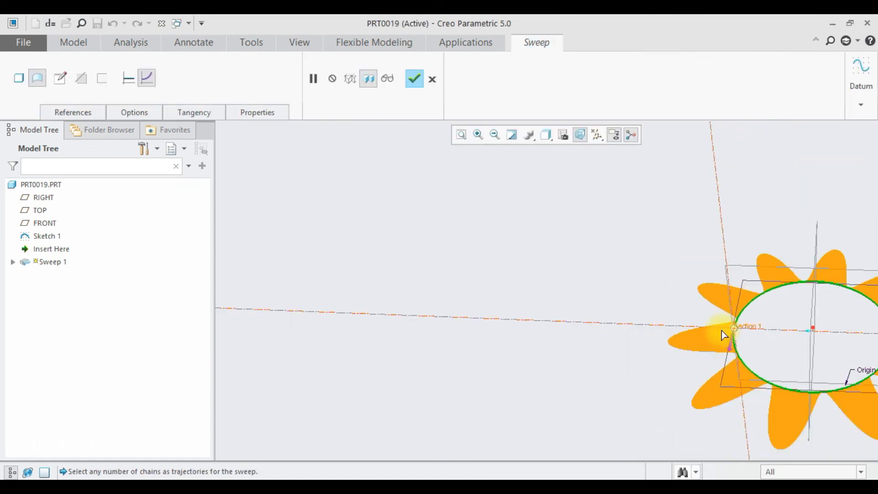
scroll(803, 337, "up", 5)
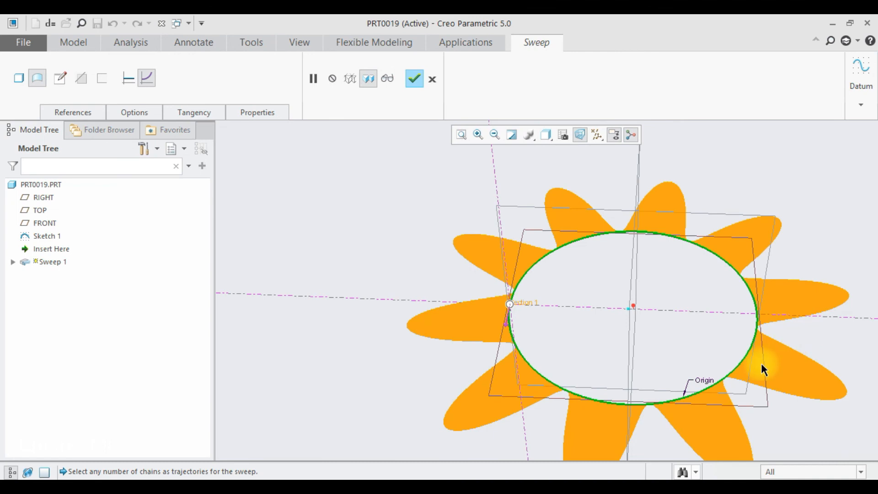
left_click(813, 467)
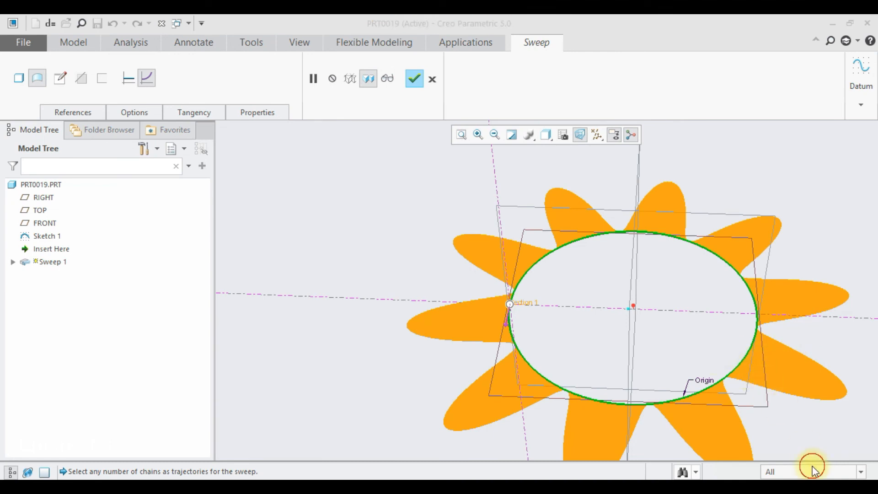
middle_click_drag(525, 337, 525, 353)
scroll(518, 352, "up", 4)
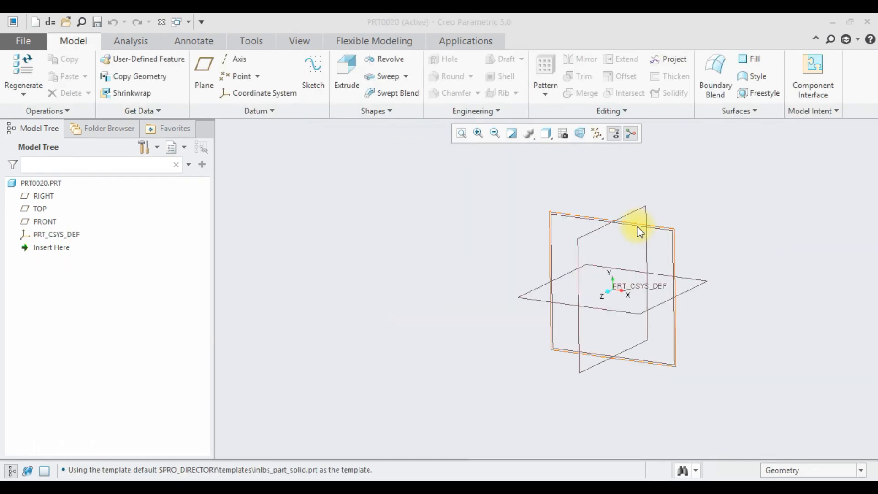
- Start a sketch on the FRONT plane of the new part and set it to 2D orientation
left_click(638, 223)
left_click(645, 167)
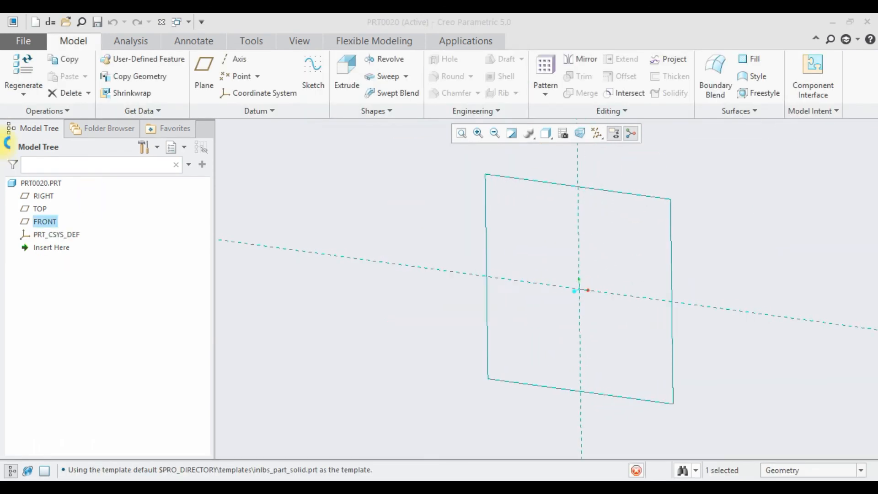
left_click(17, 95)
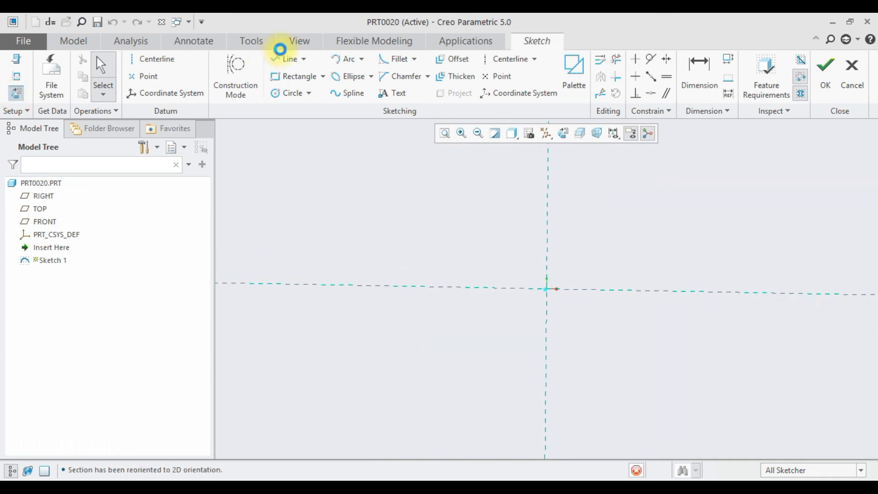
- Sketch a vertical line from the origin up along the vertical reference
left_click(278, 58)
left_click(546, 290)
left_click(547, 169)
middle_click(568, 203)
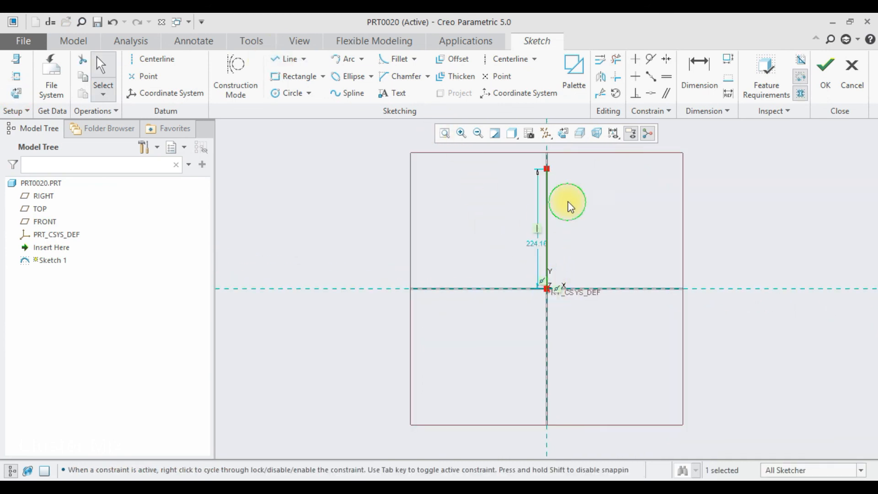
- Set the vertical line's length to 200 and finish the trajectory sketch
double_click(537, 244)
type("200")
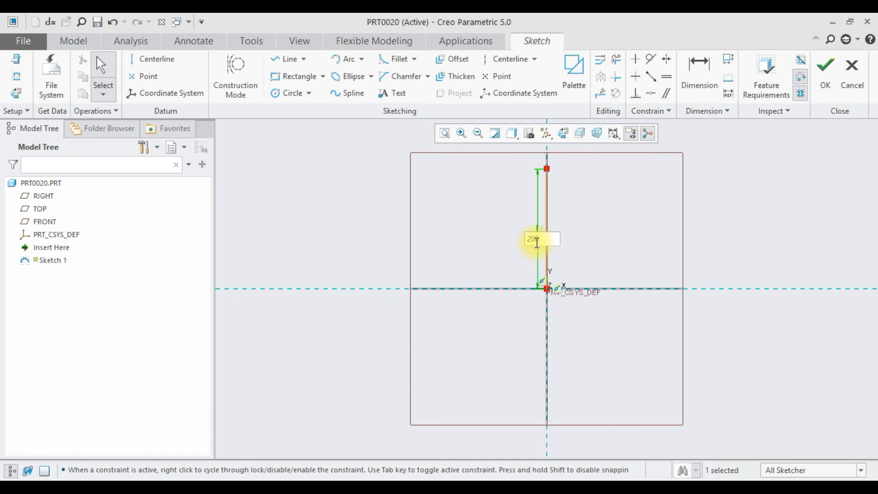
key("Return")
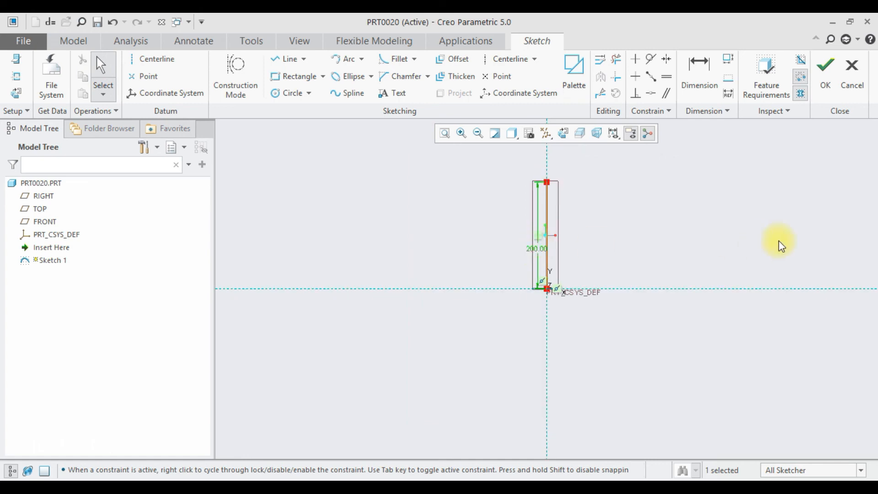
left_click(826, 75)
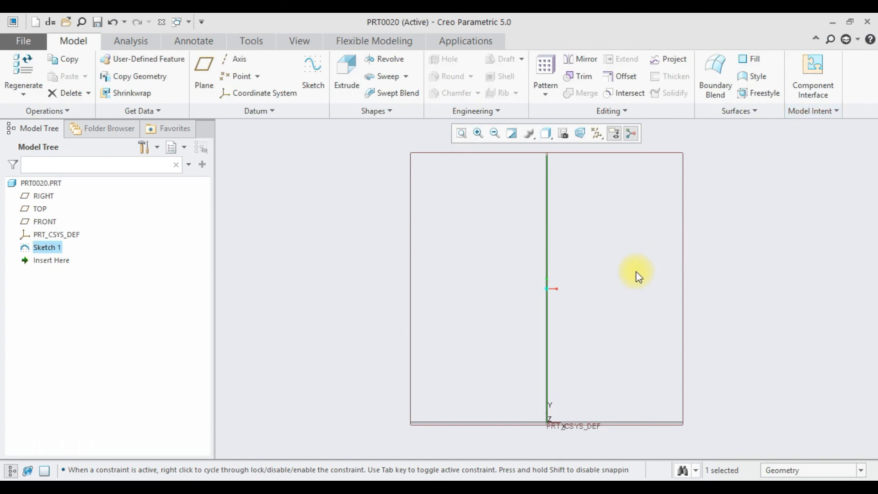
- Start a sweep along the vertical line and open its section sketch in 2D orientation
left_click(384, 76)
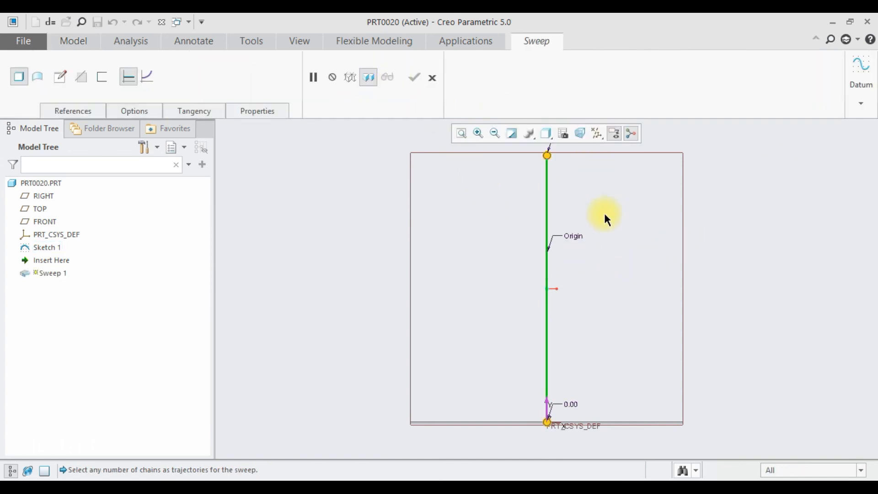
left_click(66, 75)
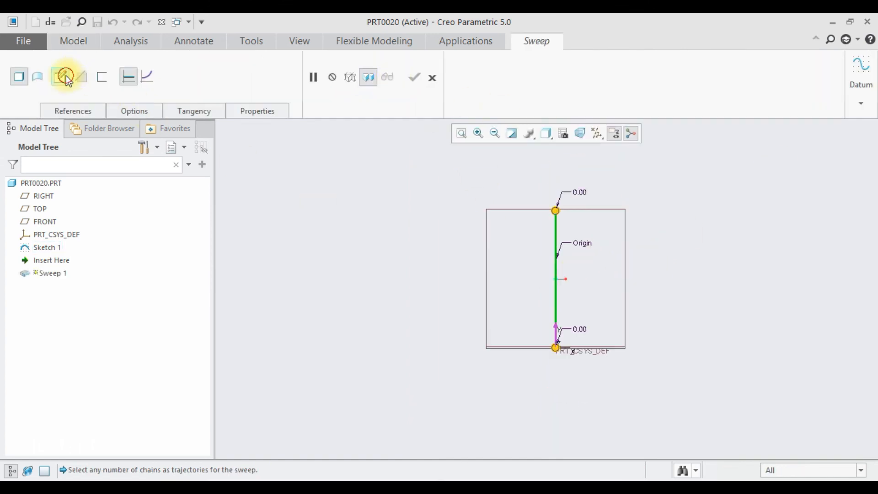
left_click(16, 94)
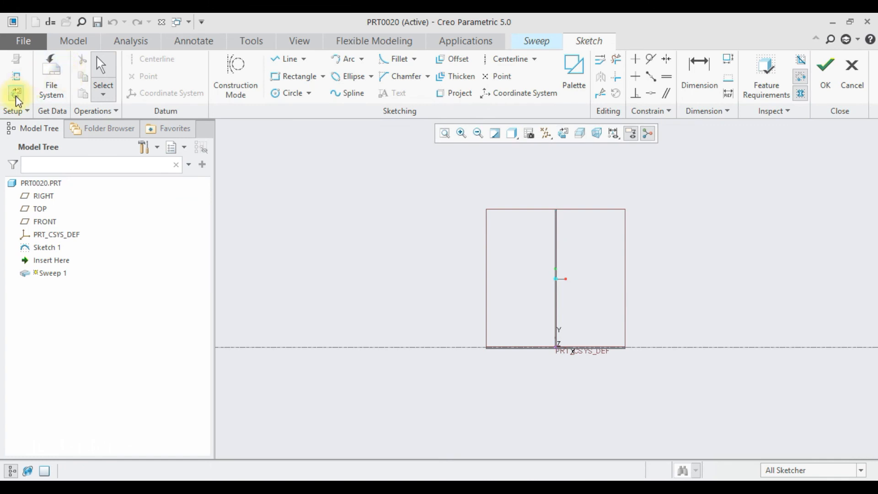
- Sketch a circle about 48 in diameter centred on the trajectory's start point as the sweep section
left_click(281, 91)
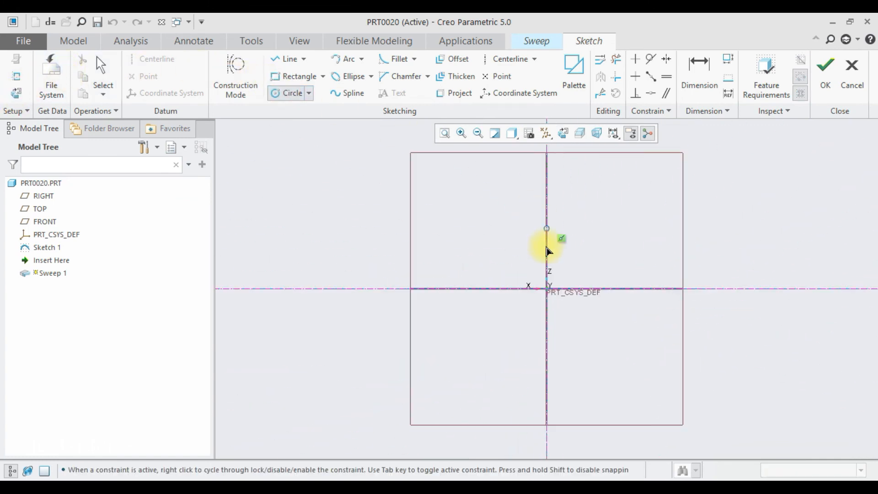
left_click(547, 289)
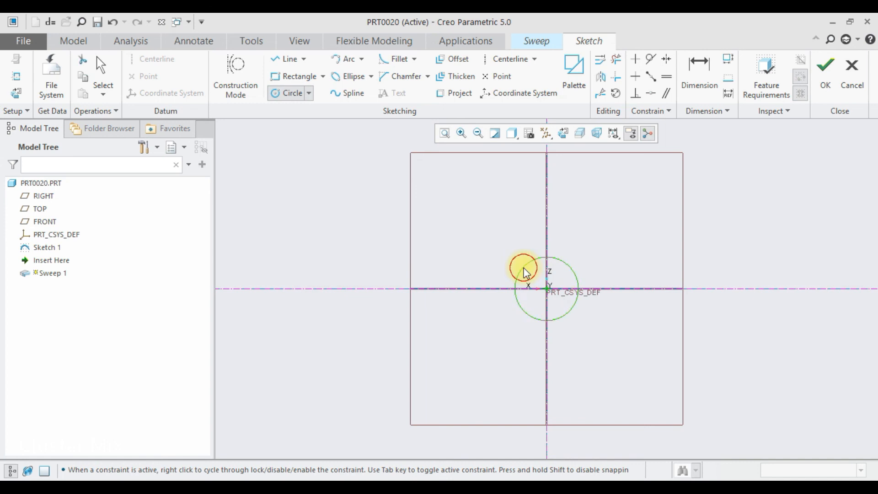
left_click(529, 259)
middle_click(529, 260)
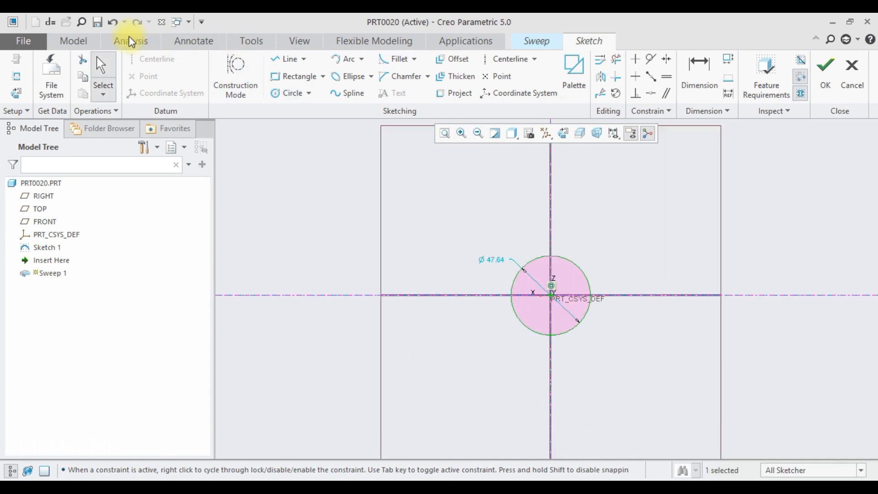
- Begin a section relation for the circle's diameter as sd3=50+sin(), inserting the sine from the function list
left_click(51, 23)
mouse_move(590, 91)
left_mouse_down()
mouse_move(211, 99)
mouse_move(131, 81)
mouse_move(163, 85)
left_mouse_up()
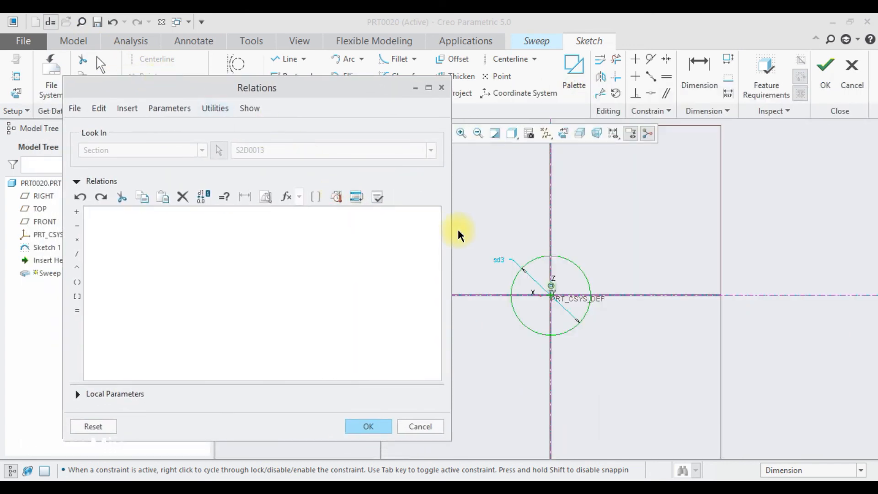
left_click(499, 259)
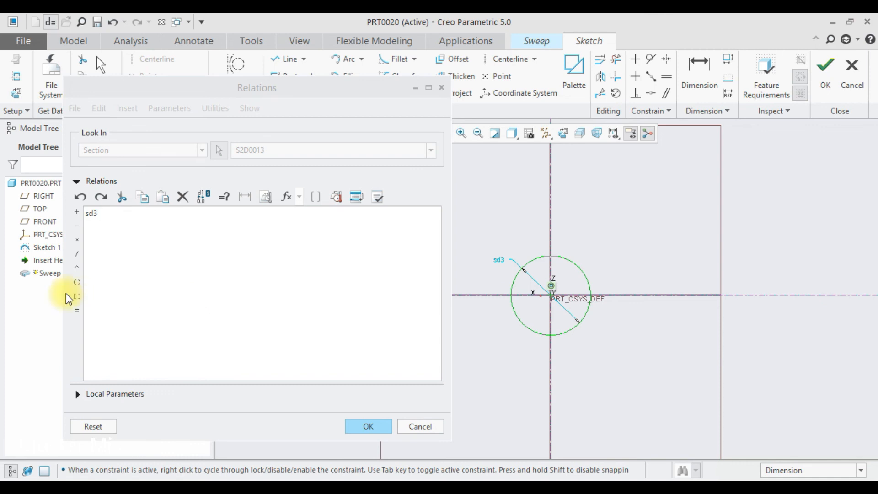
left_click(77, 310)
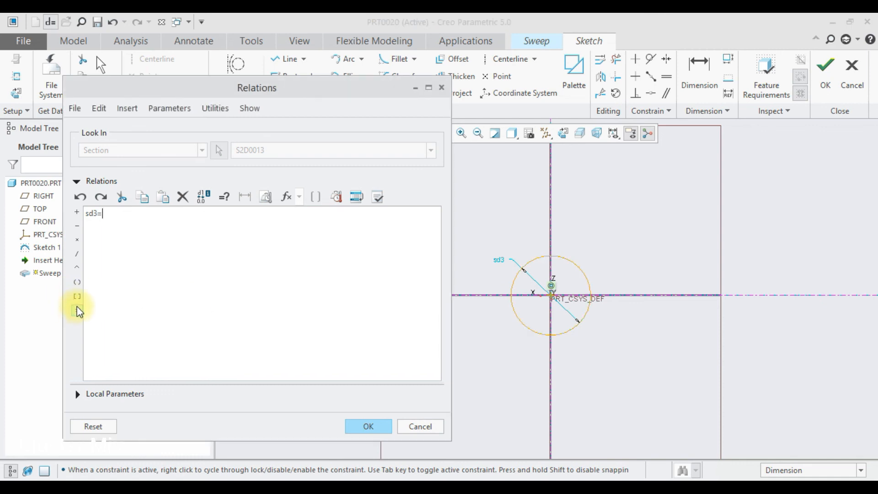
type("50+")
left_click(287, 198)
left_click_drag(303, 235, 302, 266)
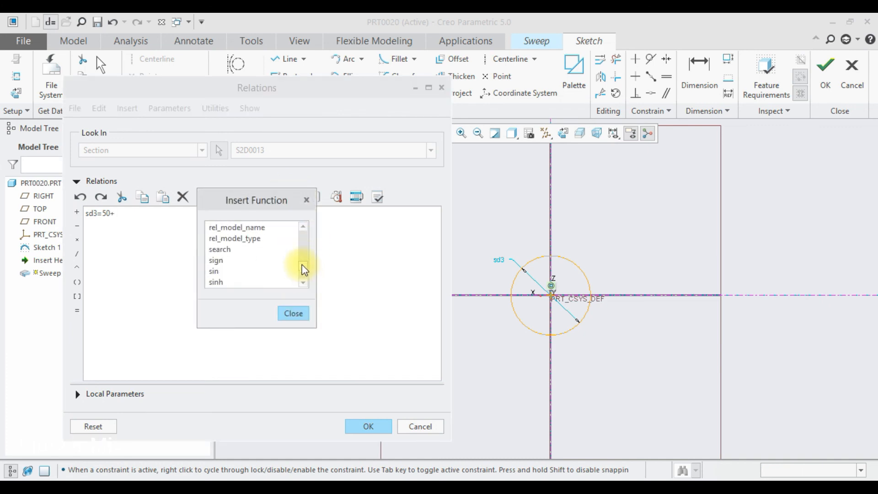
double_click(212, 271)
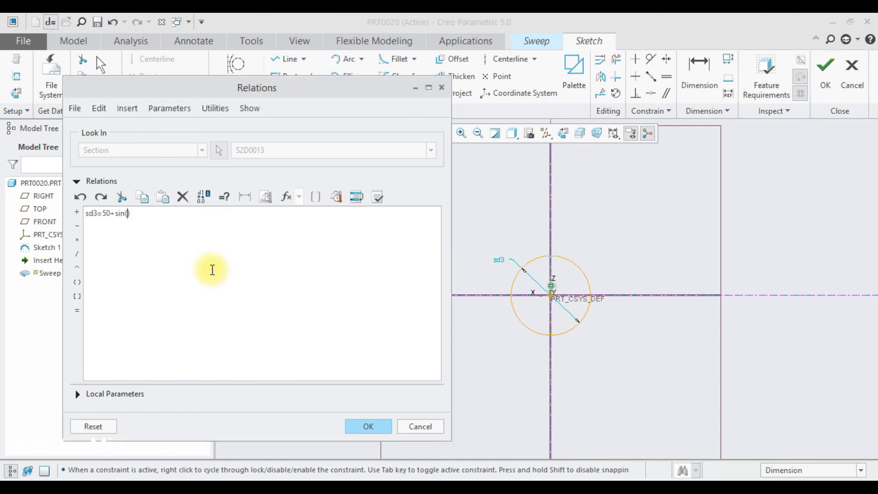
- Fill in the sine's argument as trajpar*360*10 in the diameter relation
type("t")
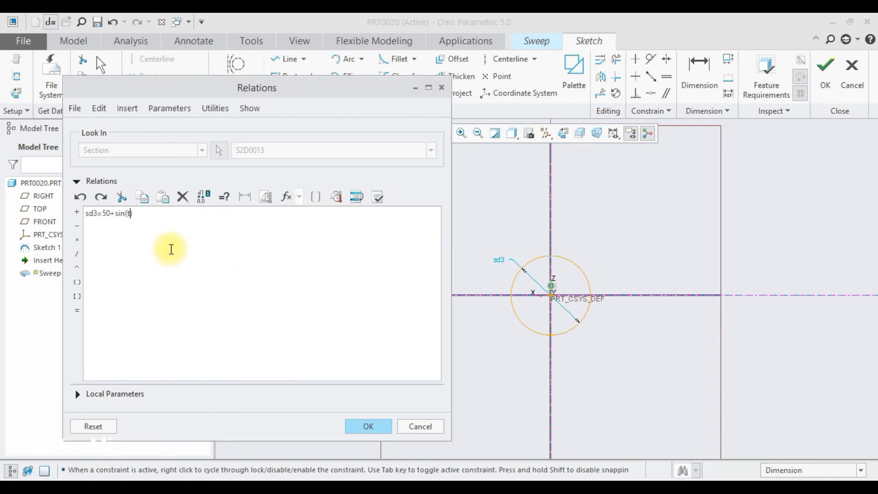
type("rajpa")
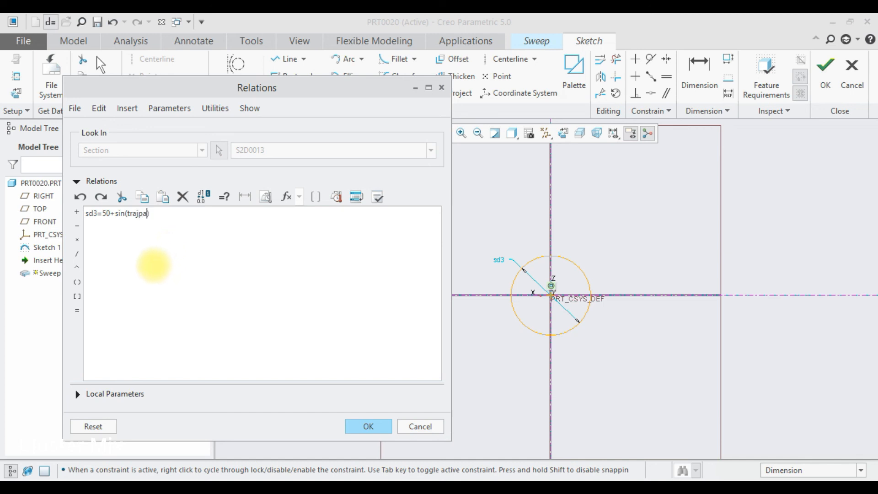
type("r")
left_click(77, 239)
type("36")
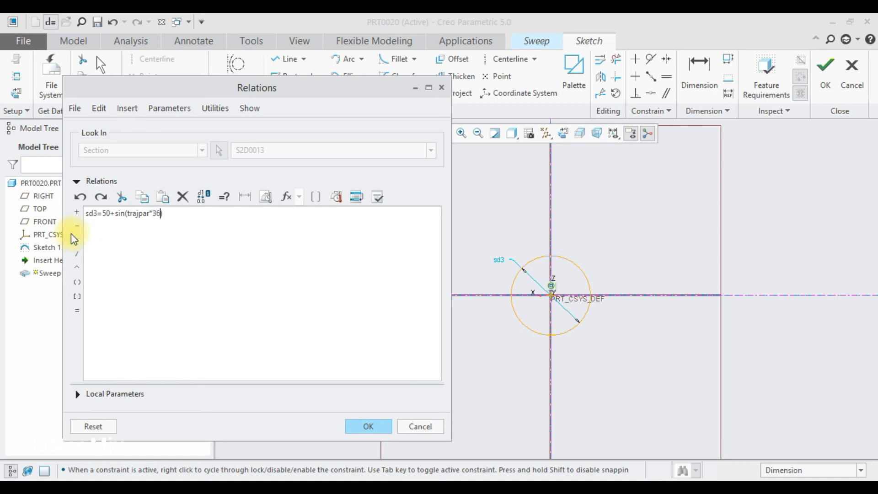
type("0*")
type("10")
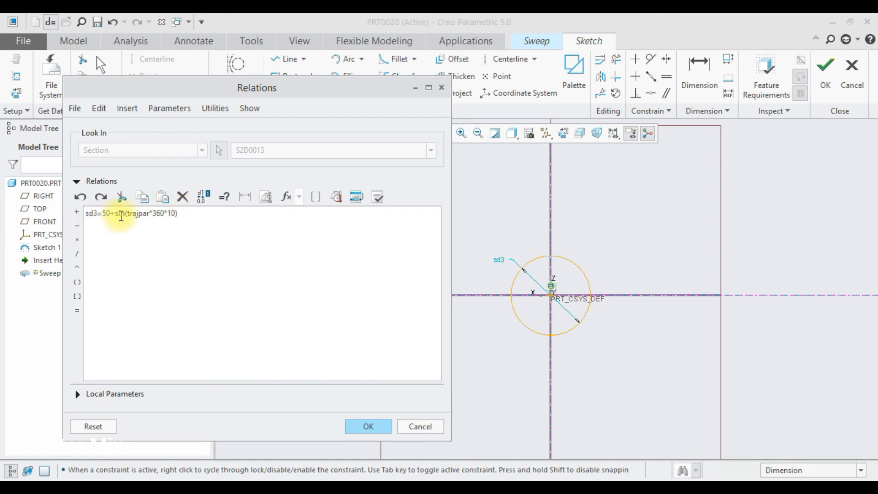
- Multiply the sine term by 10 so the relation reads sd3=50+10*sin(trajpar*360*10), and accept it
left_click(116, 213)
type("10")
type("*")
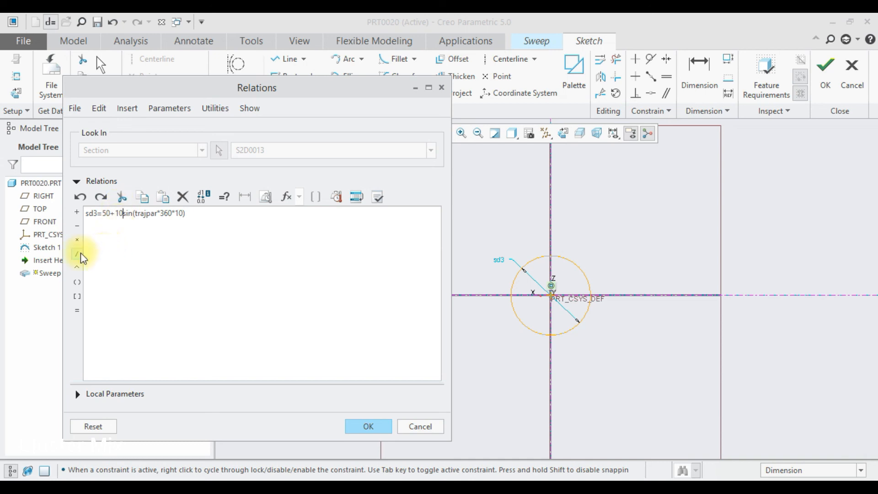
left_click(368, 427)
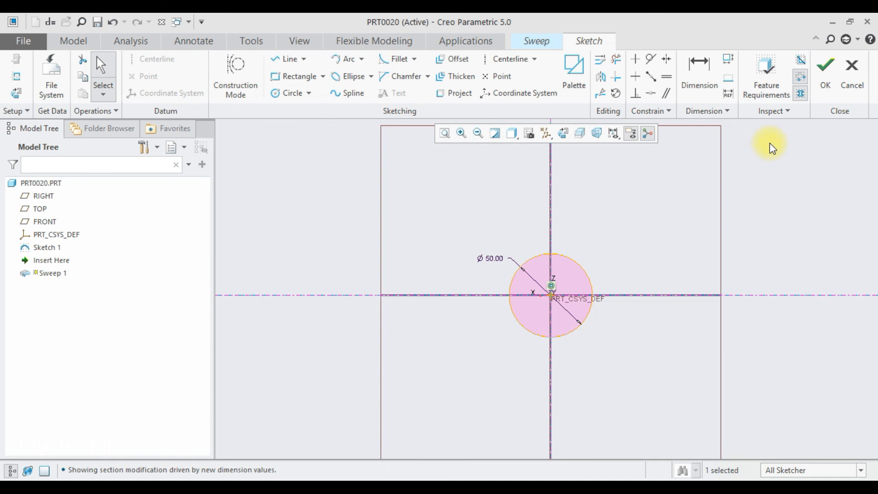
- Finish the circle section and switch the sweep to a variable section
left_click(825, 82)
middle_click_drag(656, 266, 645, 314)
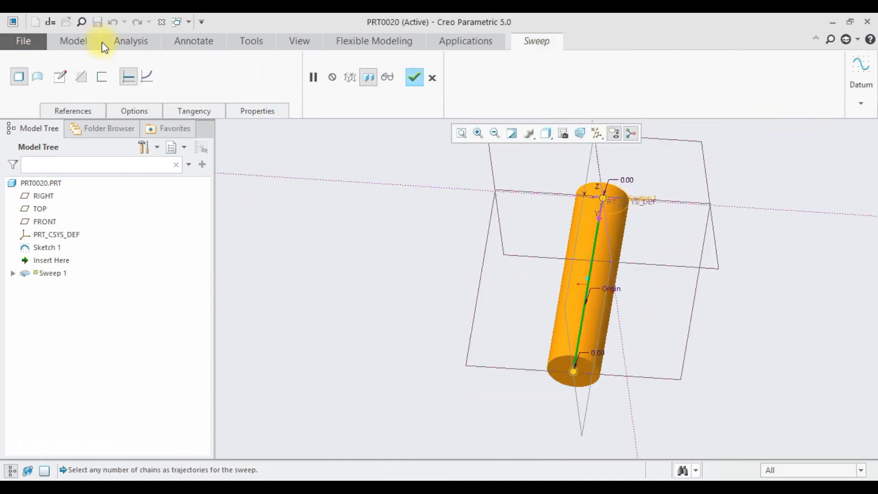
left_click(146, 76)
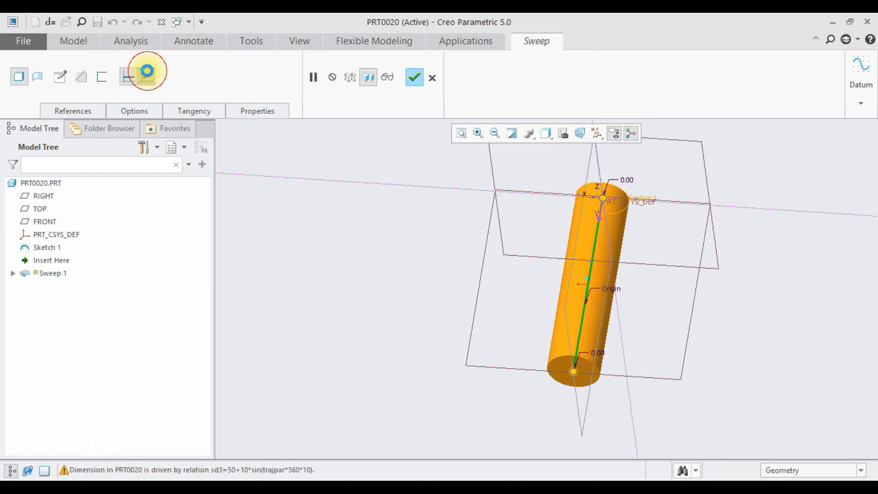
- Complete the variable-section sweep and examine its side profile near the base
scroll(631, 227, "down", 3)
scroll(630, 227, "up", 3)
middle_click_drag(630, 227, 635, 255)
scroll(618, 237, "down", 3)
middle_click(617, 235)
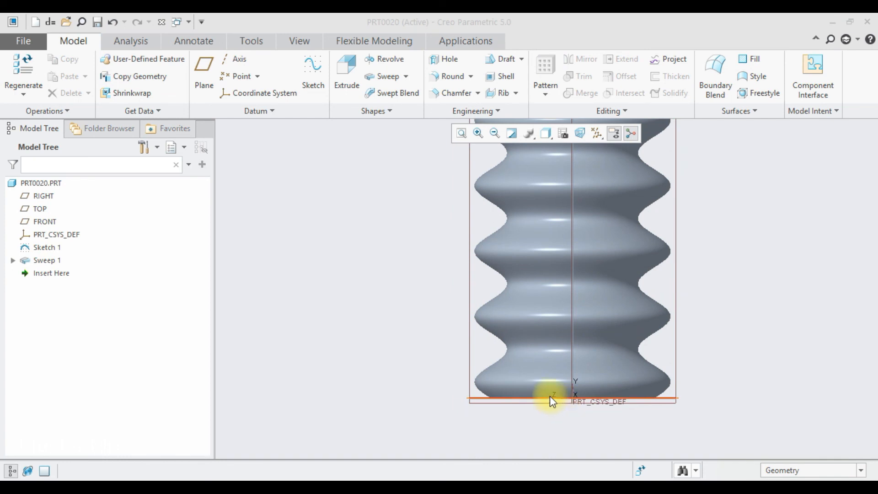
scroll(541, 391, "down", 2)
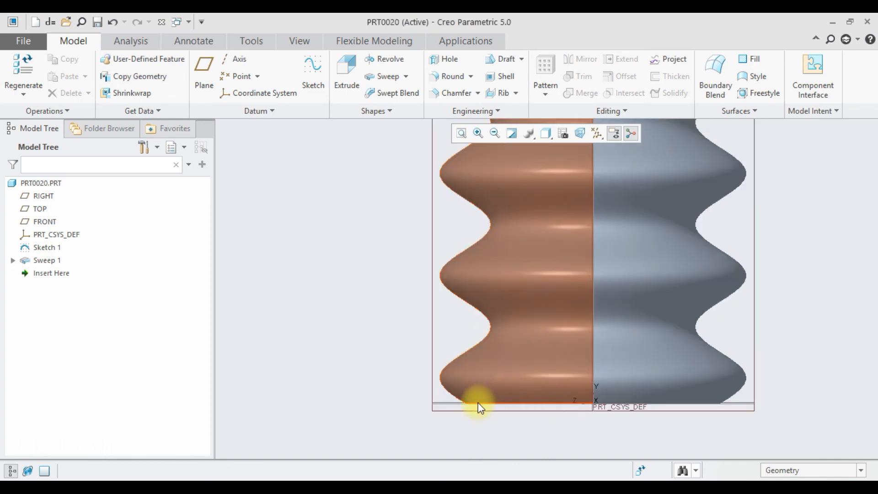